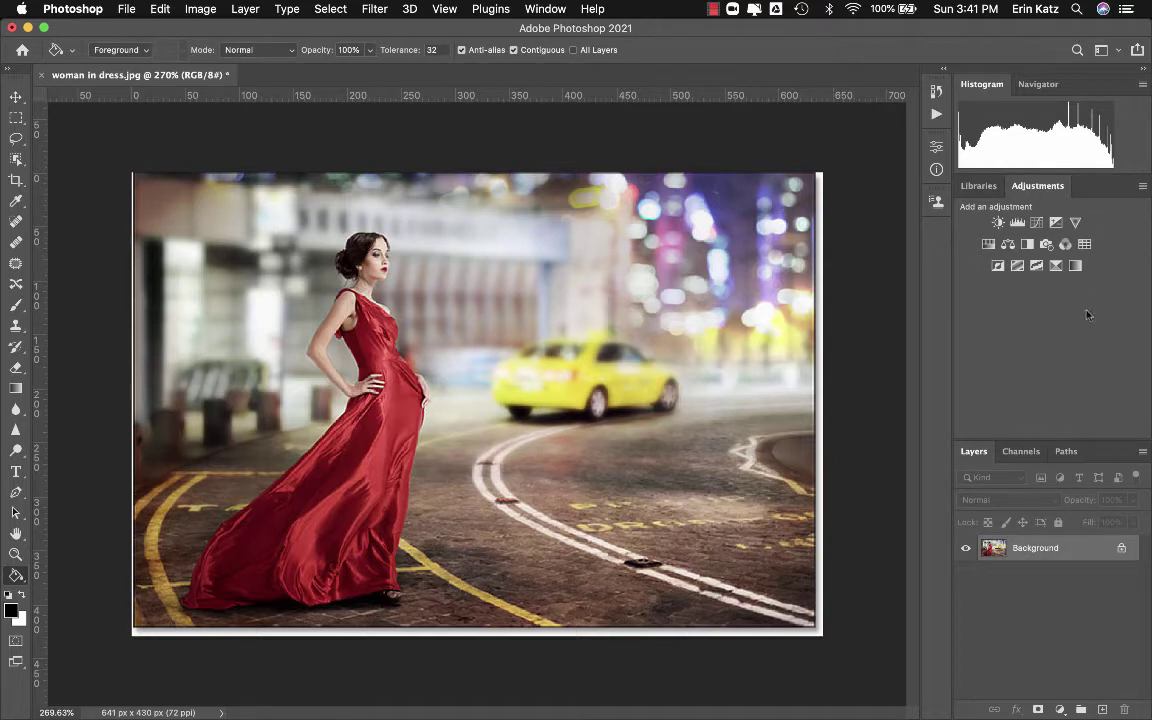
# Add a black-to-white Gradient Map adjustment layer above the Background photo.
pyautogui.click(1075, 266)
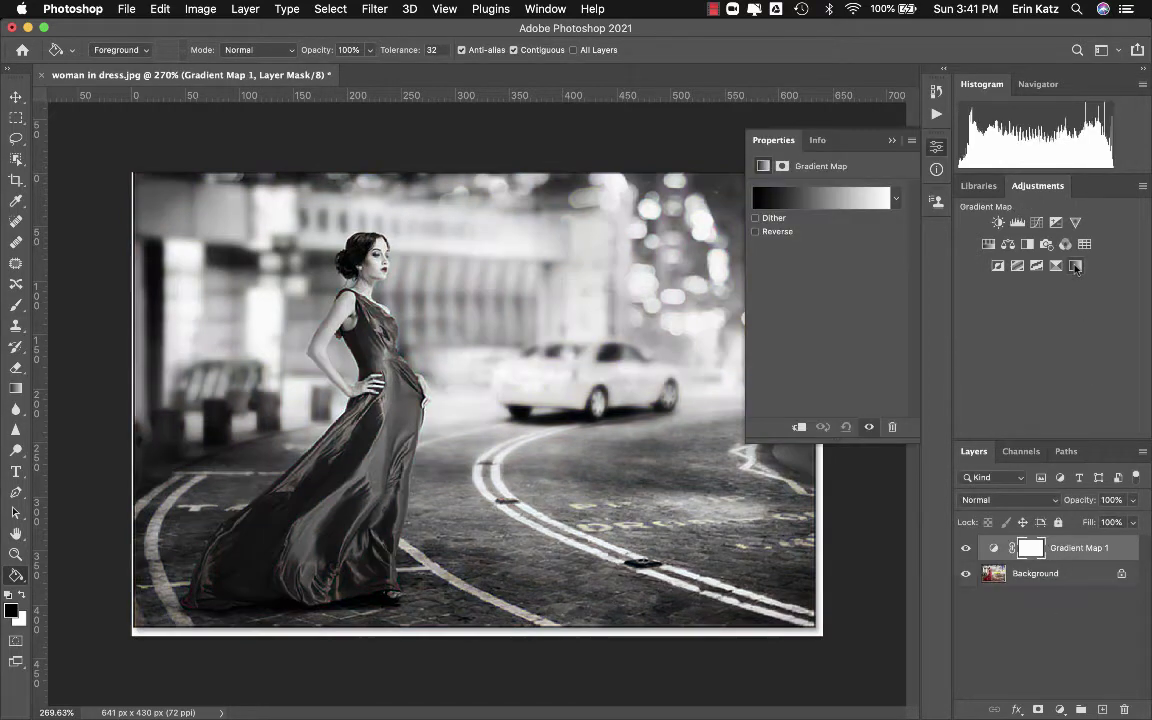
pyautogui.click(889, 141)
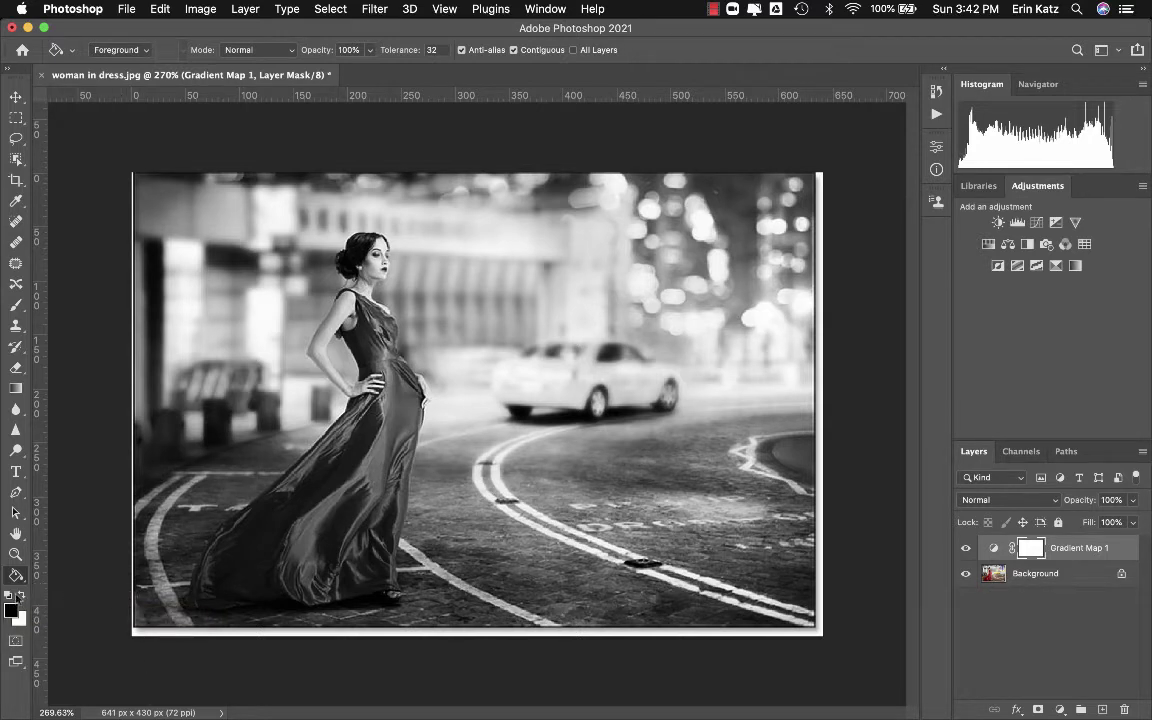
# Paint black with the Brush tool on the gradient map's mask over parts of the dress, taxi and background to restore their color.
pyautogui.click(22, 595)
pyautogui.click(22, 595)
pyautogui.click(16, 305)
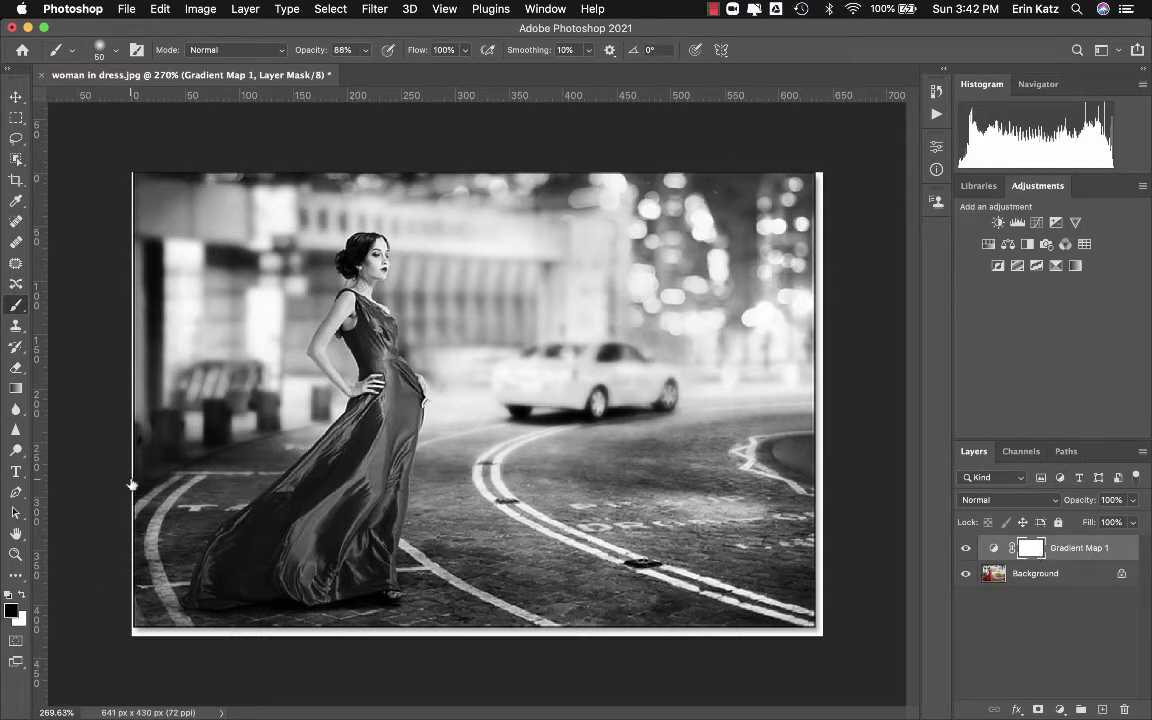
pyautogui.moveTo(302, 550)
pyautogui.mouseDown()
pyautogui.moveTo(400, 415)
pyautogui.moveTo(604, 237)
pyautogui.mouseUp()
pyautogui.moveTo(543, 265)
pyautogui.mouseDown()
pyautogui.moveTo(238, 454)
pyautogui.moveTo(540, 380)
pyautogui.moveTo(489, 277)
pyautogui.moveTo(602, 316)
pyautogui.mouseUp()
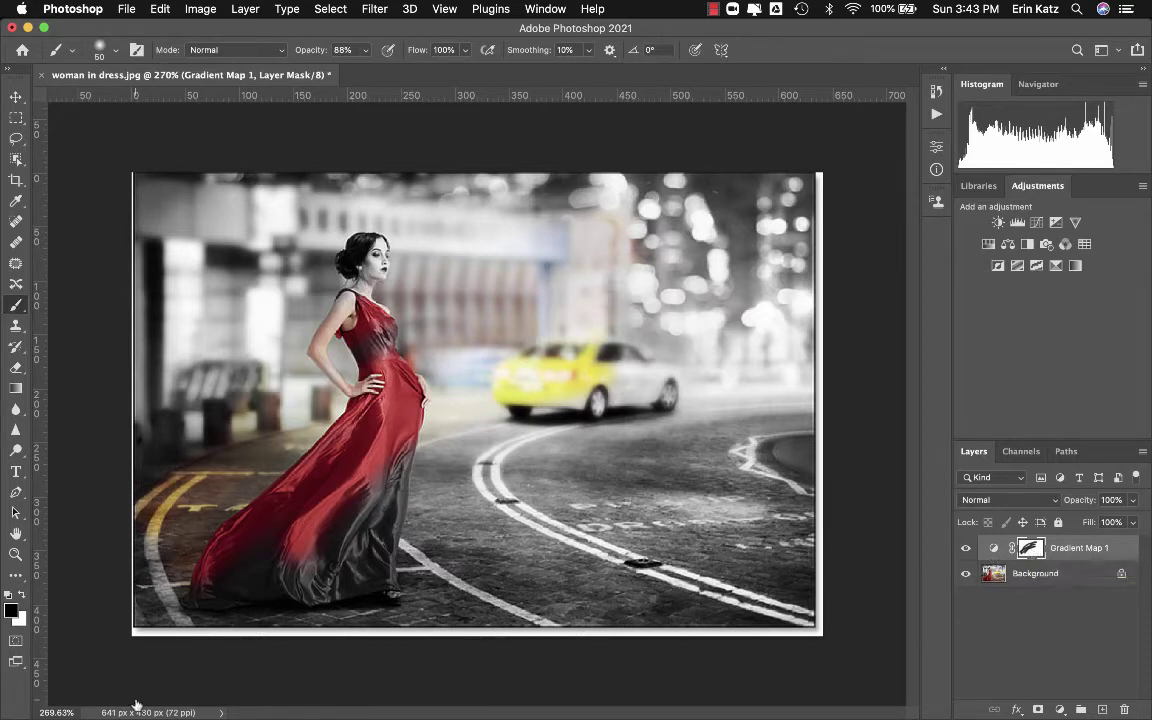
# Paint white on the gradient map's mask over the taxi and dress to turn them back to black and white.
pyautogui.click(21, 596)
pyautogui.moveTo(500, 385)
pyautogui.mouseDown()
pyautogui.moveTo(575, 378)
pyautogui.moveTo(609, 400)
pyautogui.moveTo(564, 368)
pyautogui.moveTo(520, 380)
pyautogui.mouseUp()
pyautogui.moveTo(380, 308)
pyautogui.mouseDown()
pyautogui.moveTo(387, 512)
pyautogui.moveTo(303, 440)
pyautogui.moveTo(232, 514)
pyautogui.mouseUp()
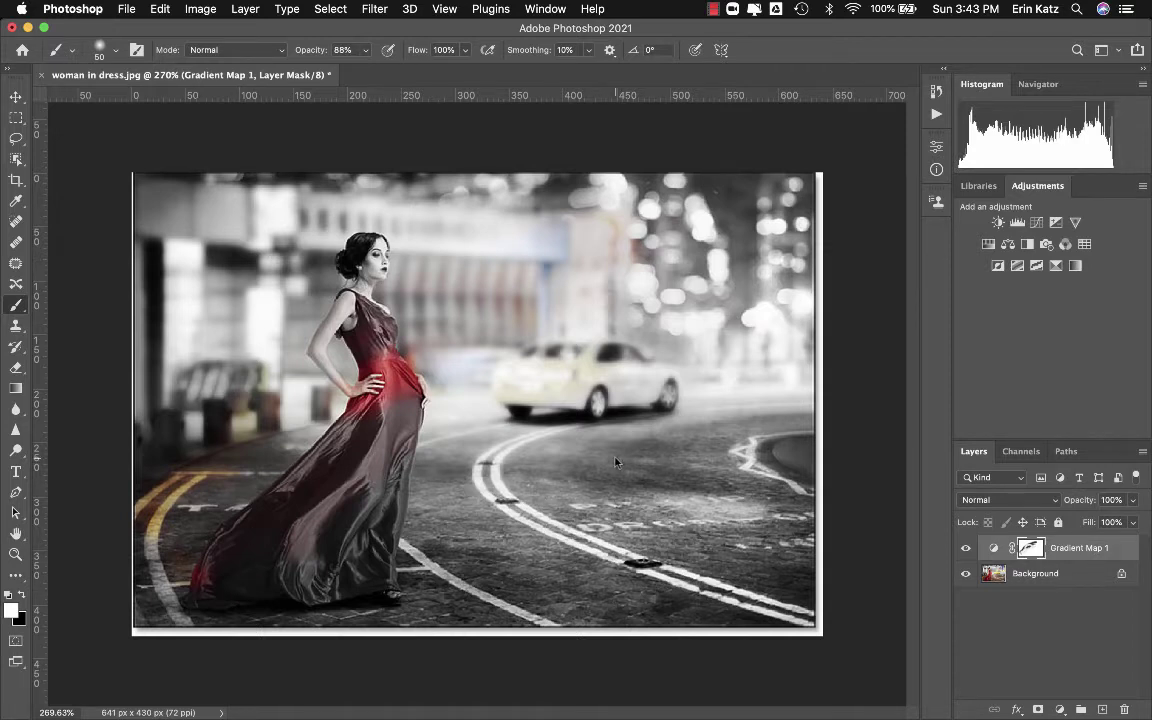
# Revert the image to the New Gradient Map Layer history state, removing the mask brush strokes.
pyautogui.click(933, 93)
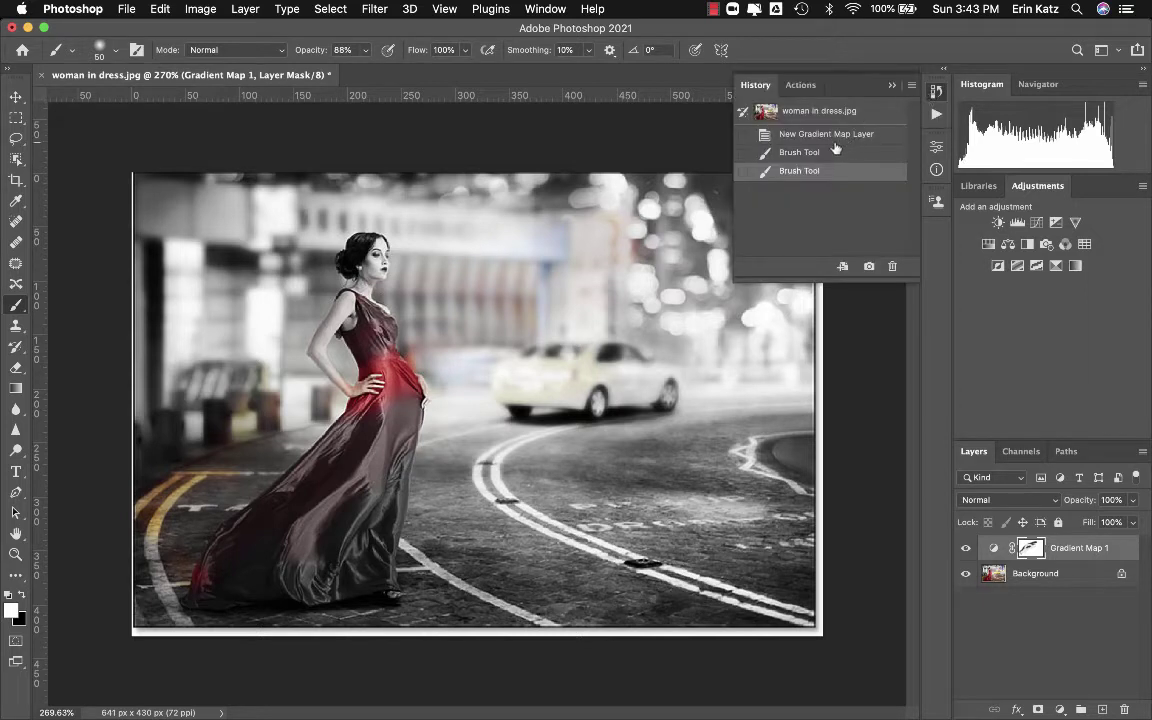
pyautogui.click(826, 135)
pyautogui.click(893, 86)
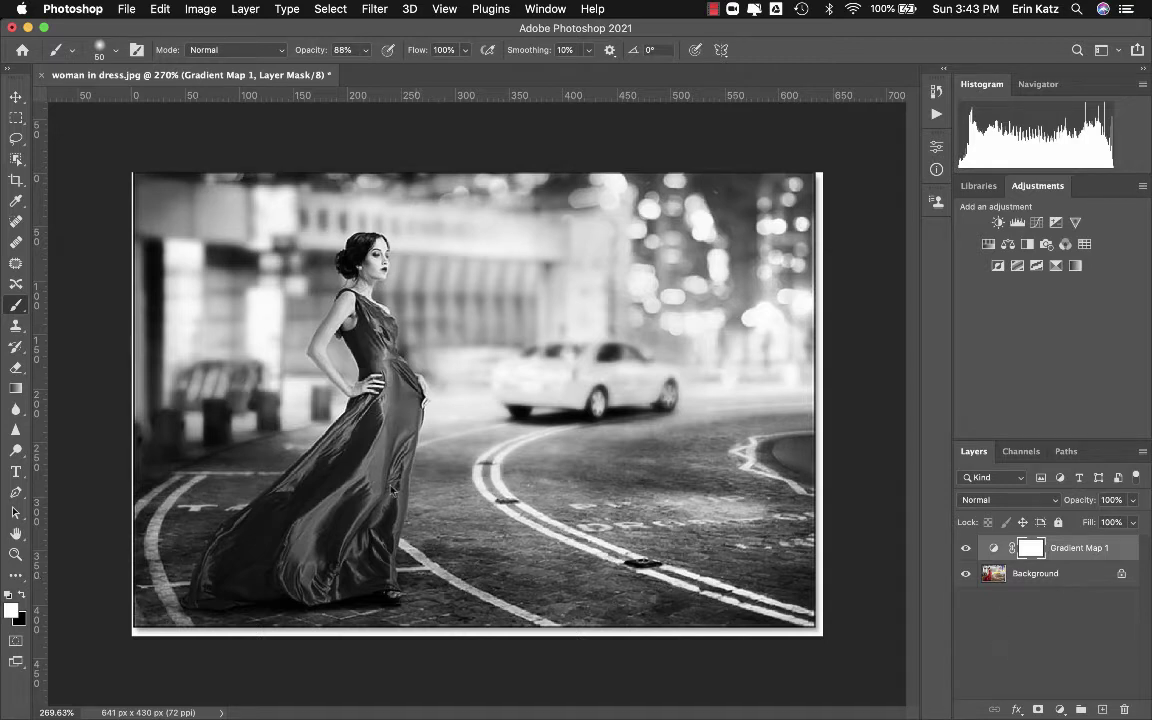
# Hide the Gradient Map 1 layer and make the Background layer active.
pyautogui.click(966, 549)
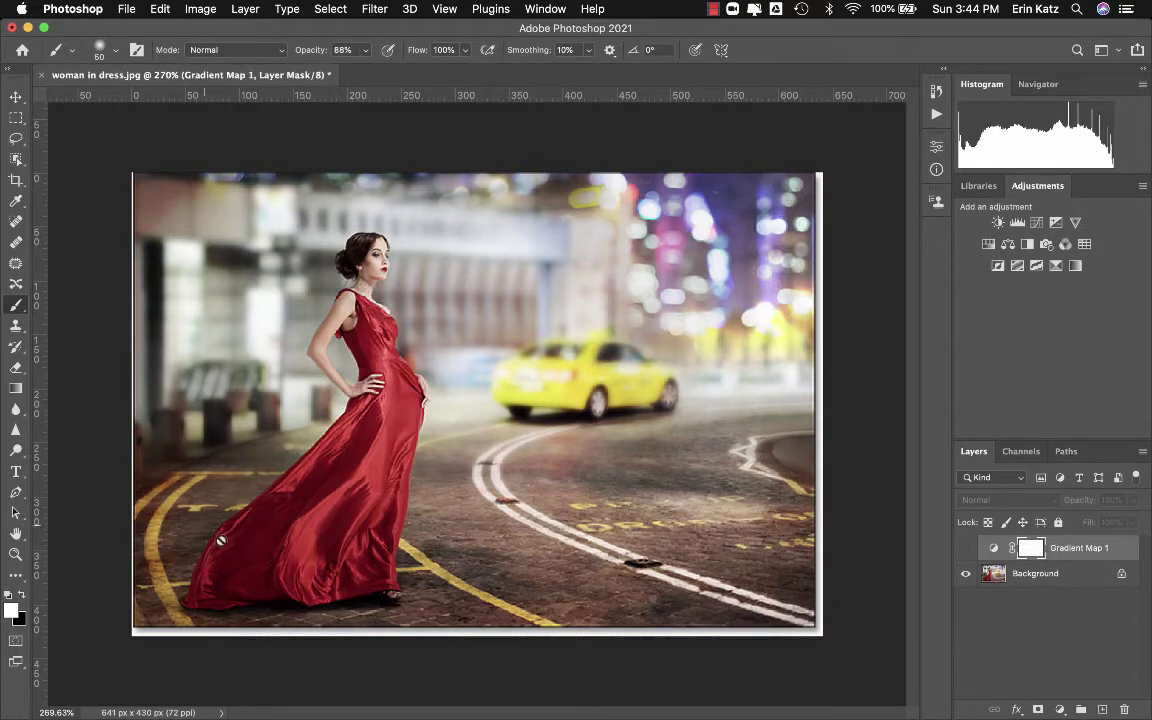
pyautogui.click(1051, 578)
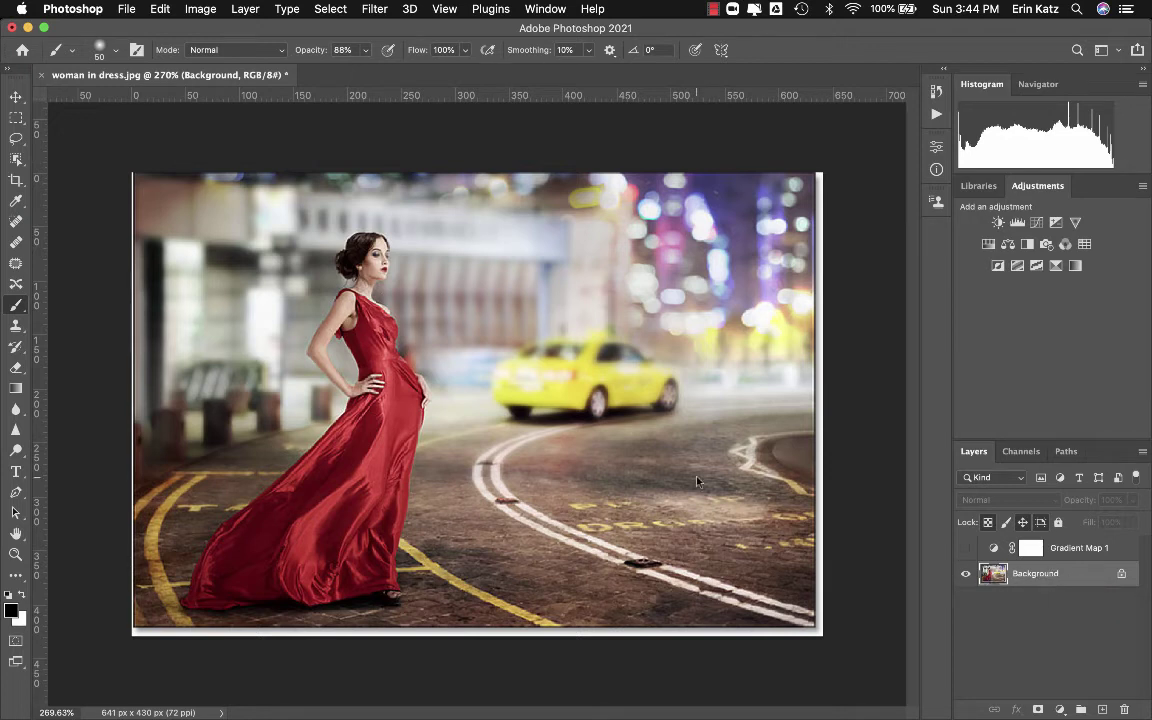
# Select the woman in the red dress using the Object Selection tool in Rectangle mode.
pyautogui.click(15, 158)
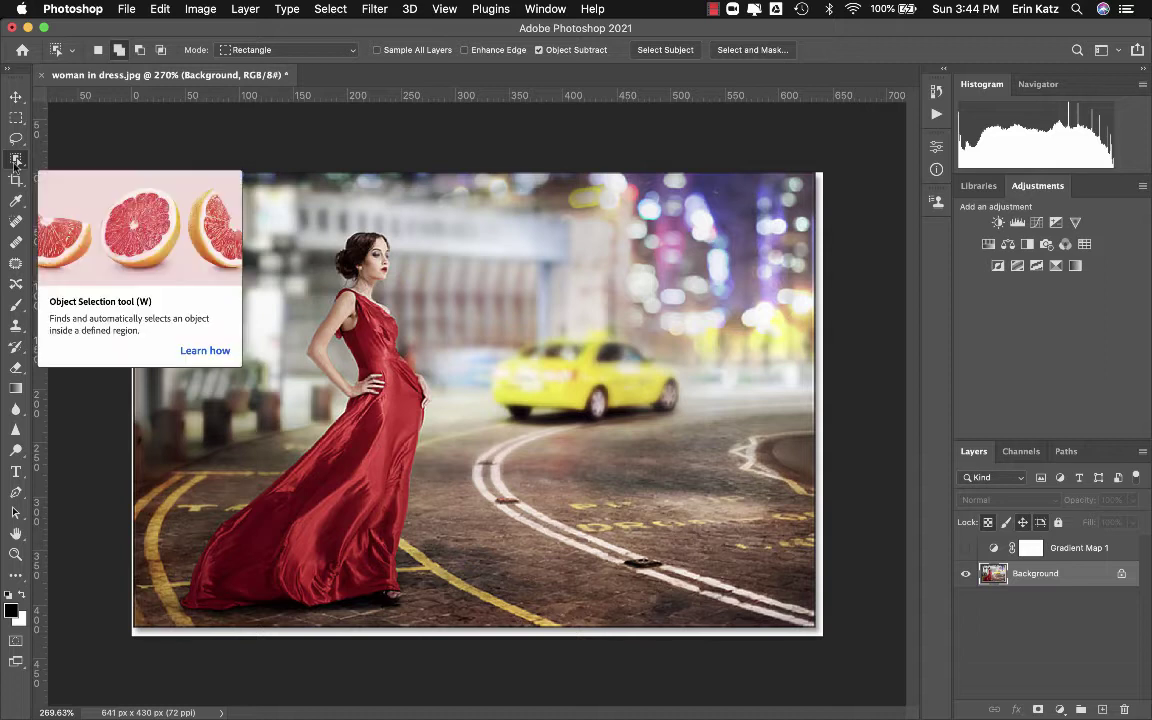
pyautogui.click(15, 160)
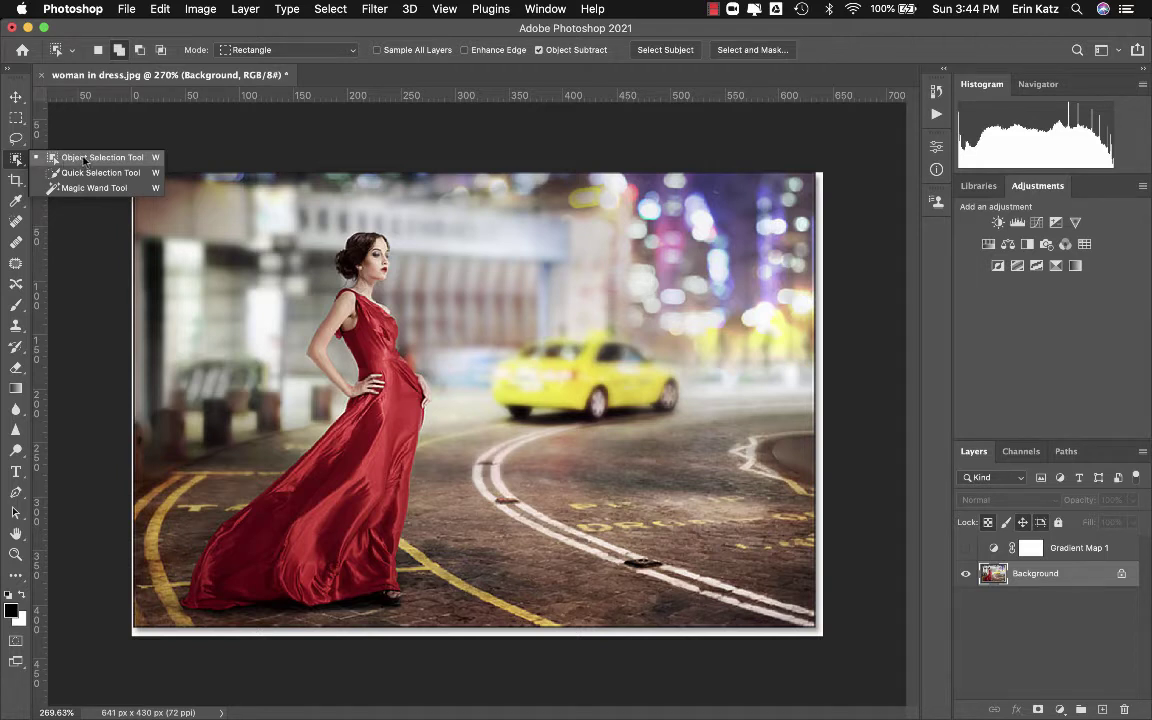
pyautogui.click(84, 159)
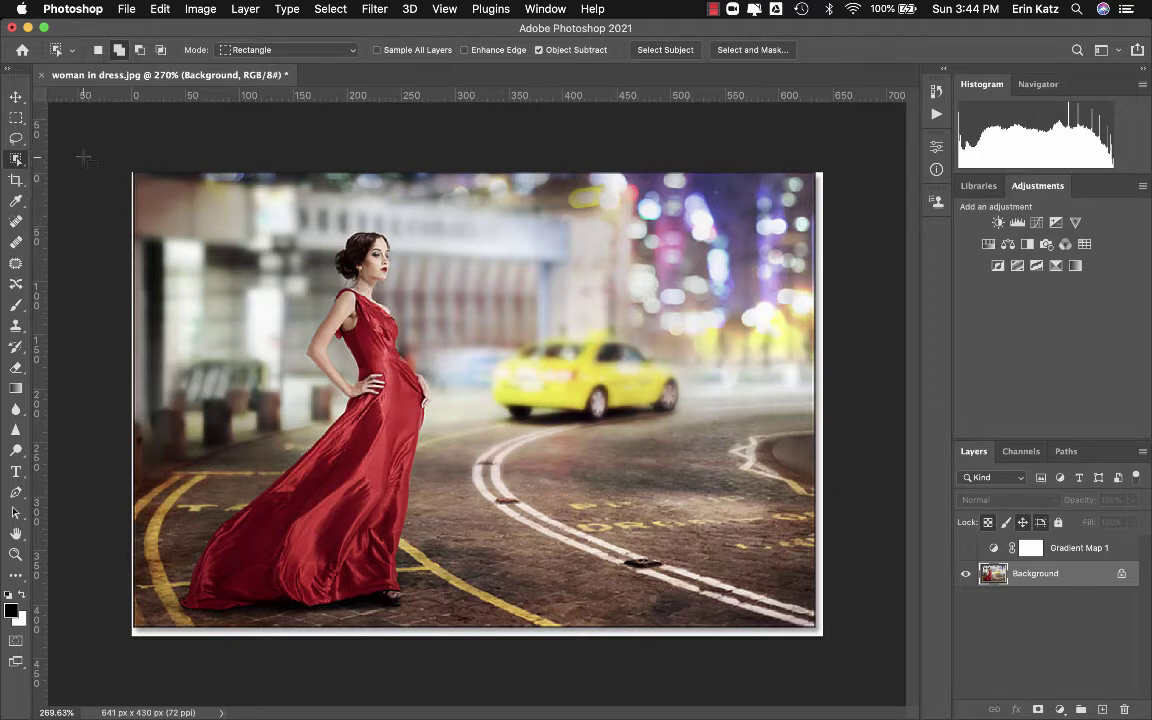
pyautogui.click(272, 50)
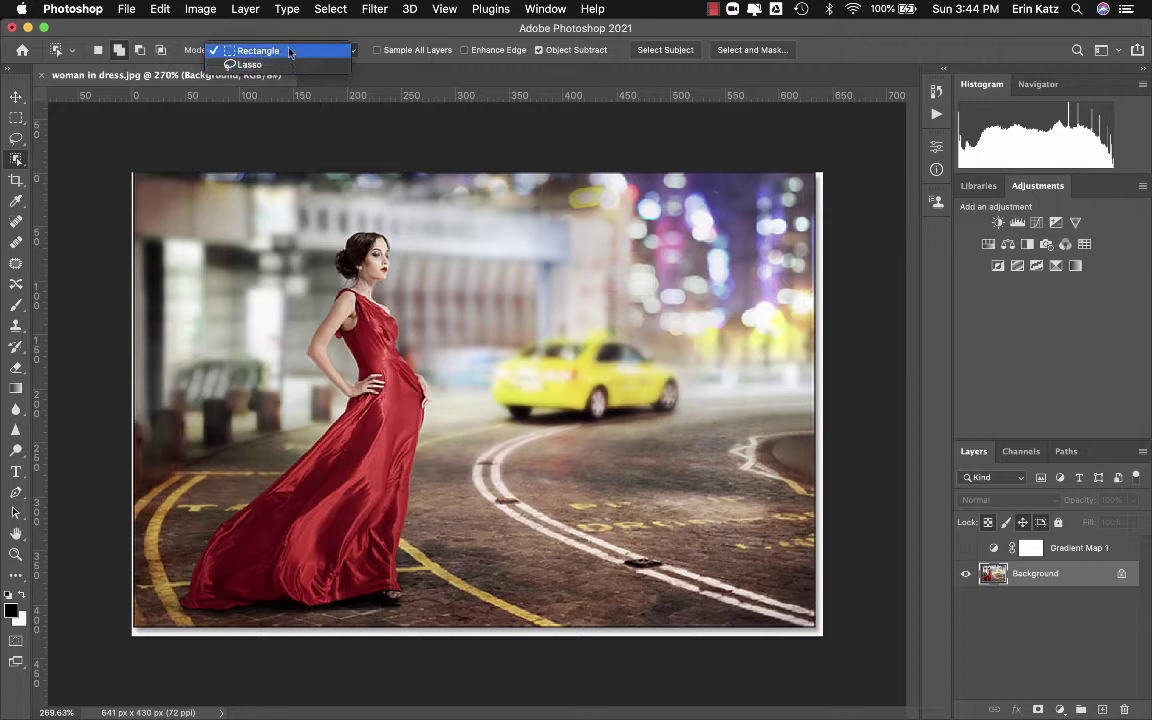
pyautogui.click(289, 52)
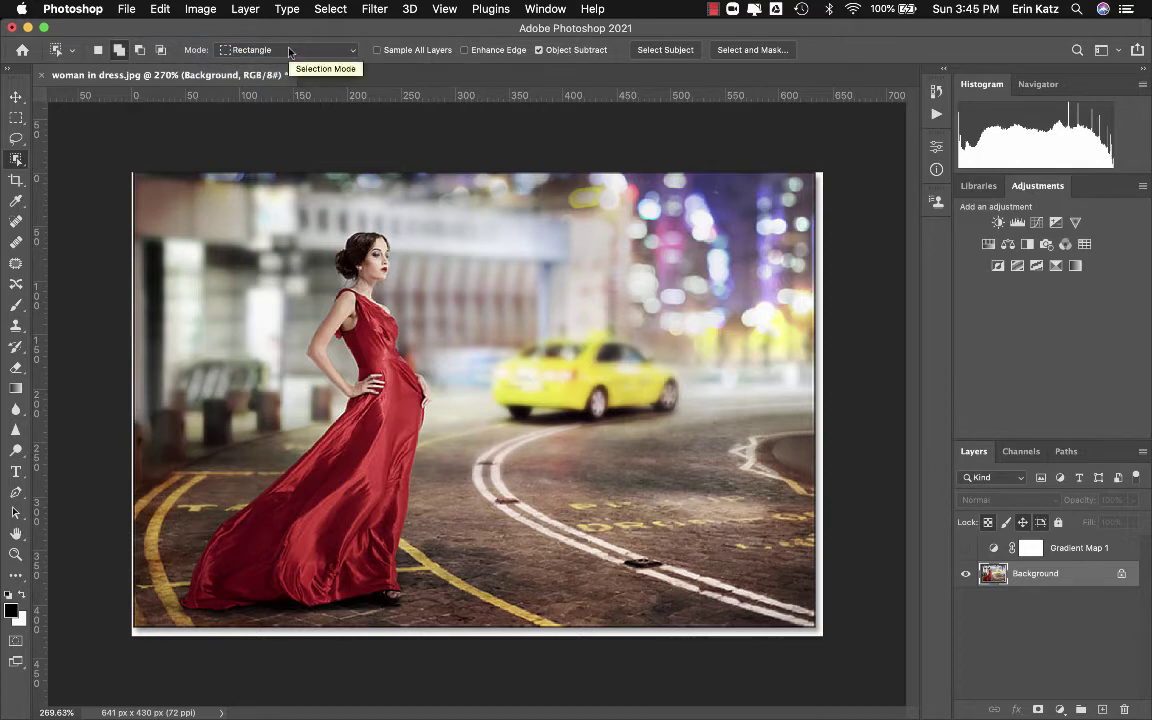
pyautogui.click(289, 52)
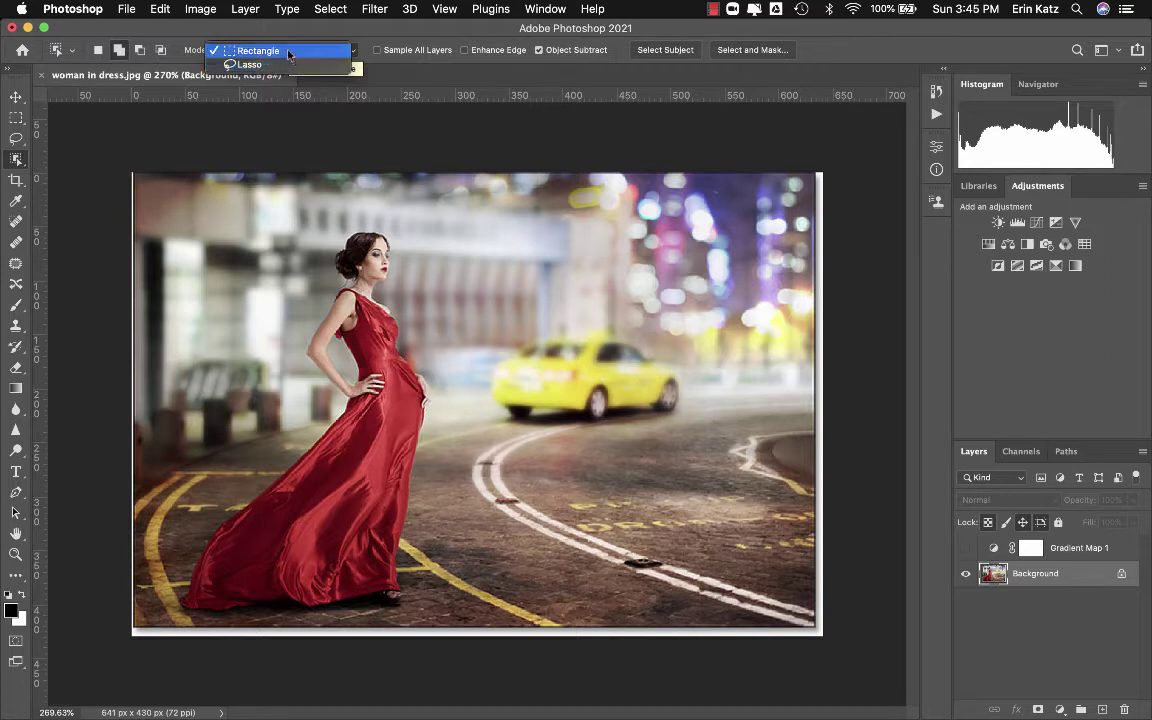
pyautogui.click(287, 52)
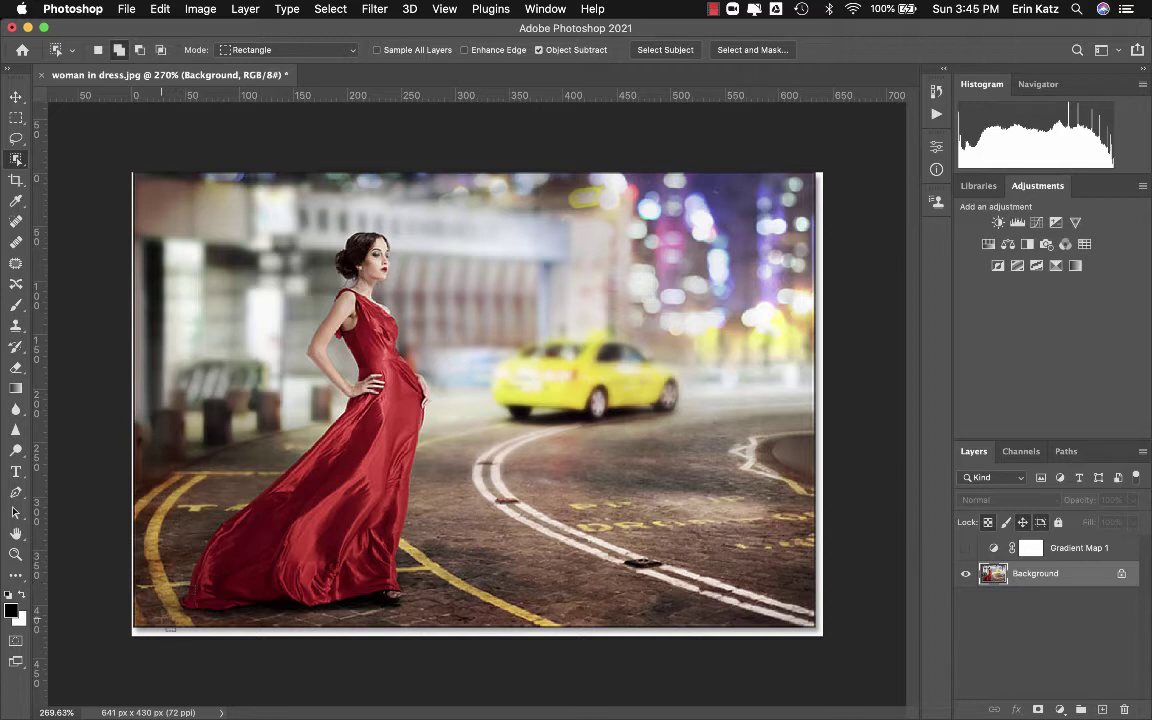
pyautogui.moveTo(164, 622); pyautogui.dragTo(453, 283)
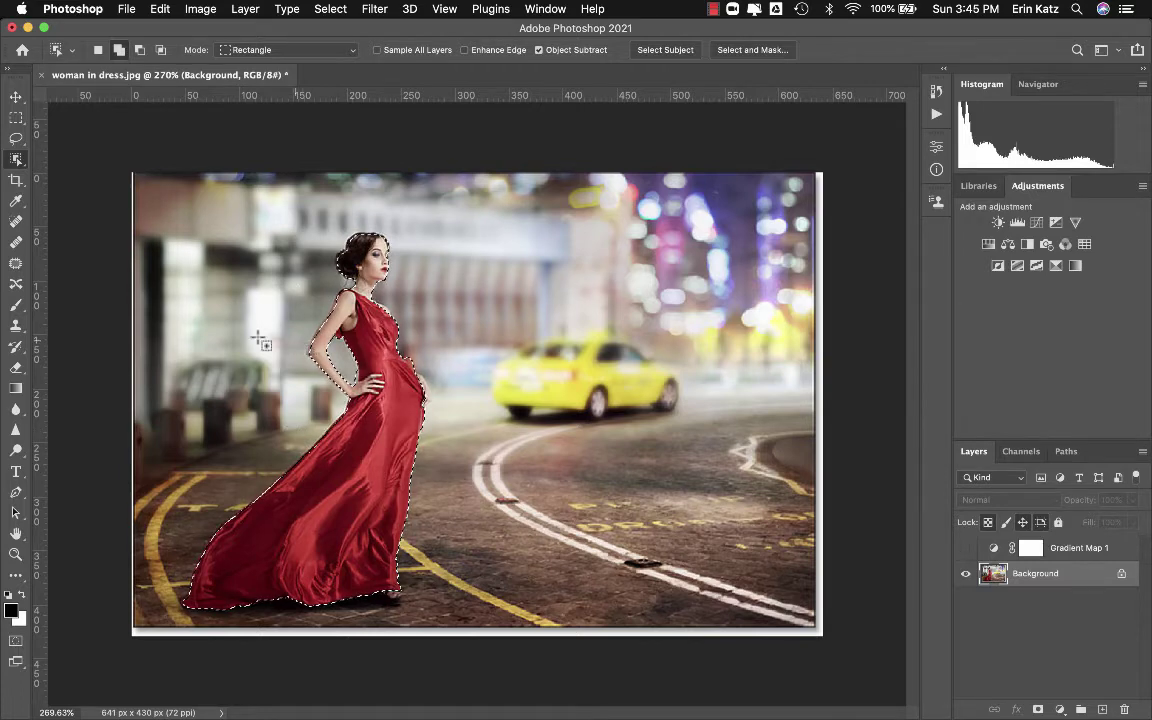
# Examine the selection outline around the woman's head, arms and dress hem at close zoom.
pyautogui.scroll(3, 328, 384)
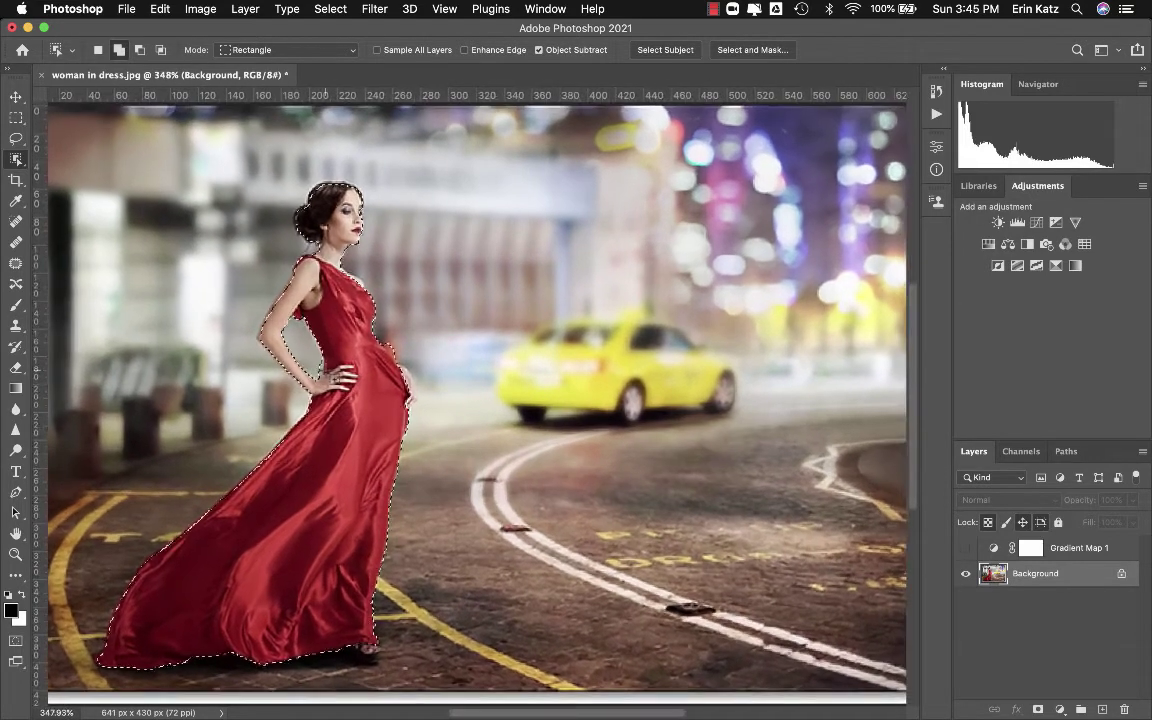
pyautogui.scroll(4, 328, 378)
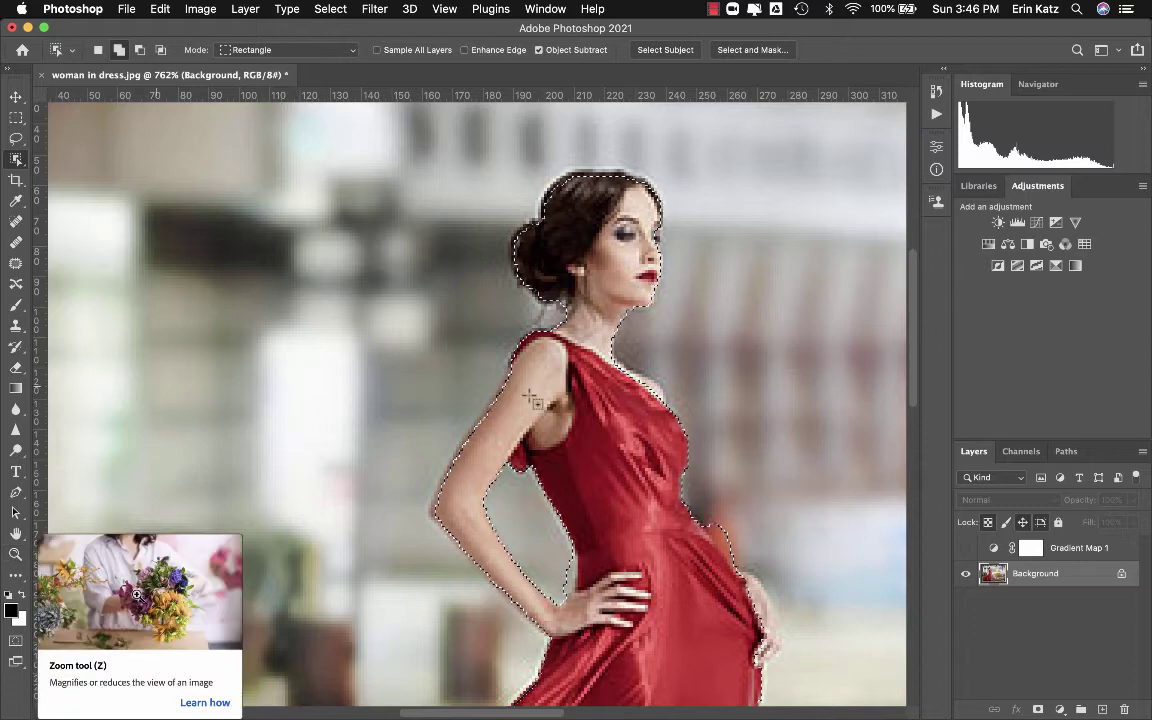
pyautogui.scroll(-5, 625, 458)
pyautogui.scroll(-6, 625, 458)
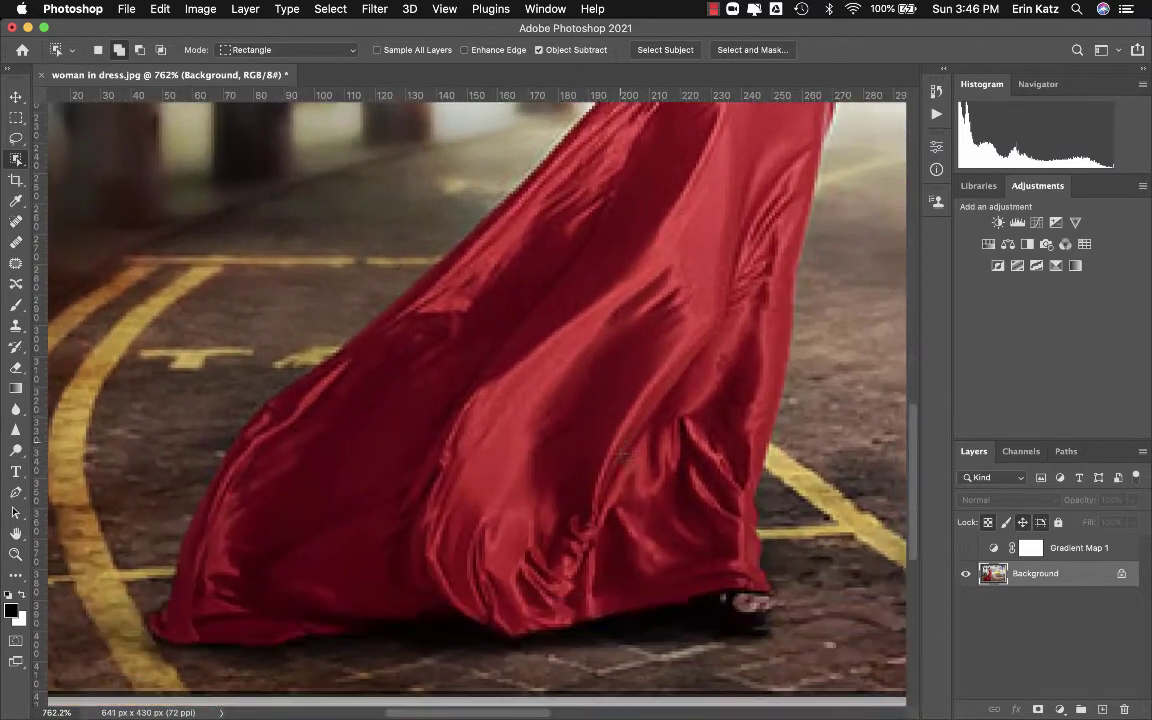
pyautogui.scroll(3, 622, 455)
pyautogui.scroll(10, 622, 455)
pyautogui.hscroll(3, 624, 457)
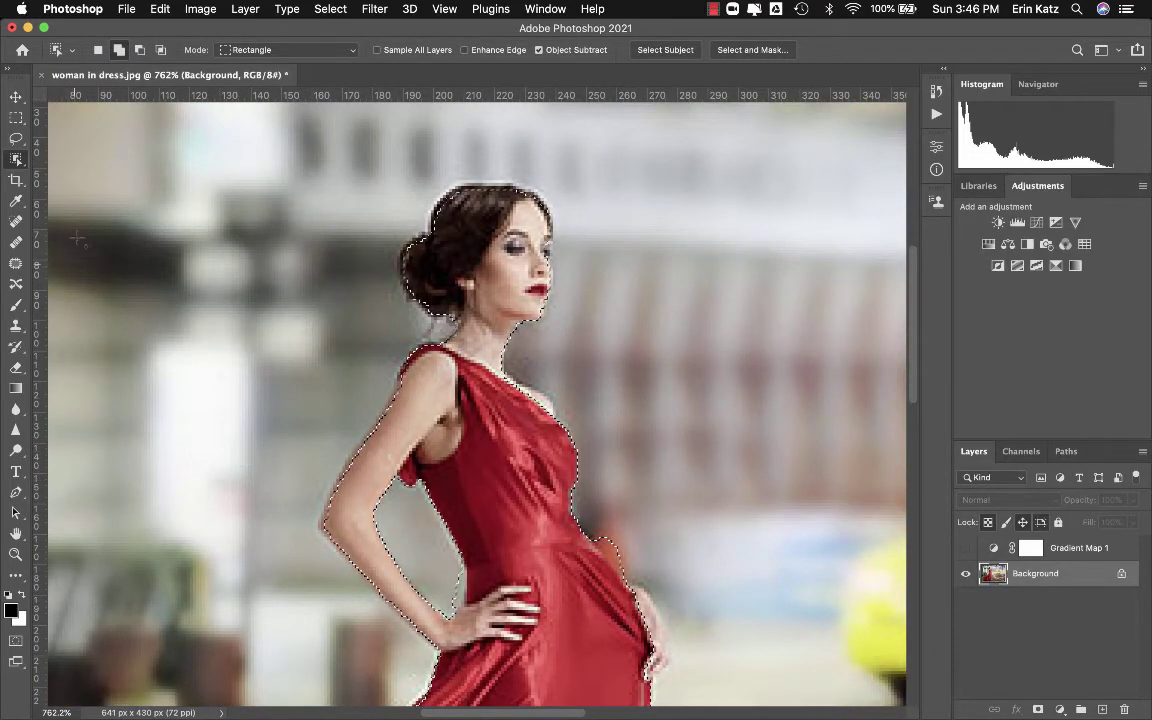
# Subtract the woman's bent arm, hand and underarm from the selection using the Quick Selection tool.
pyautogui.rightClick(16, 160)
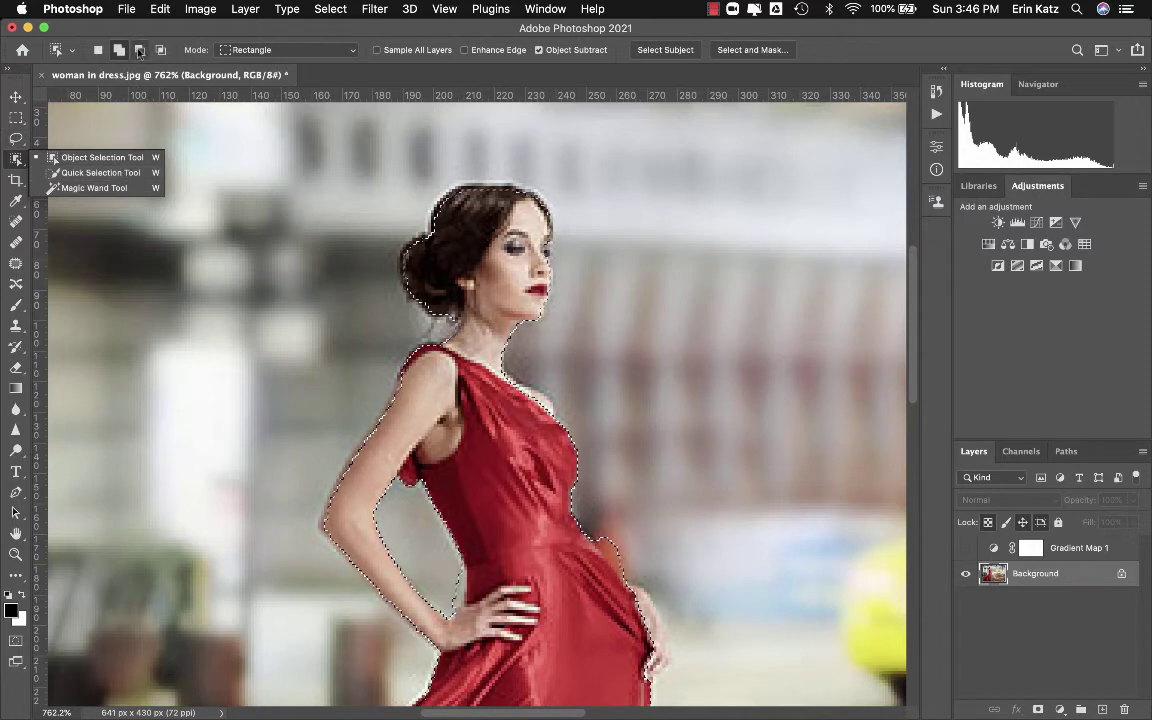
pyautogui.click(94, 177)
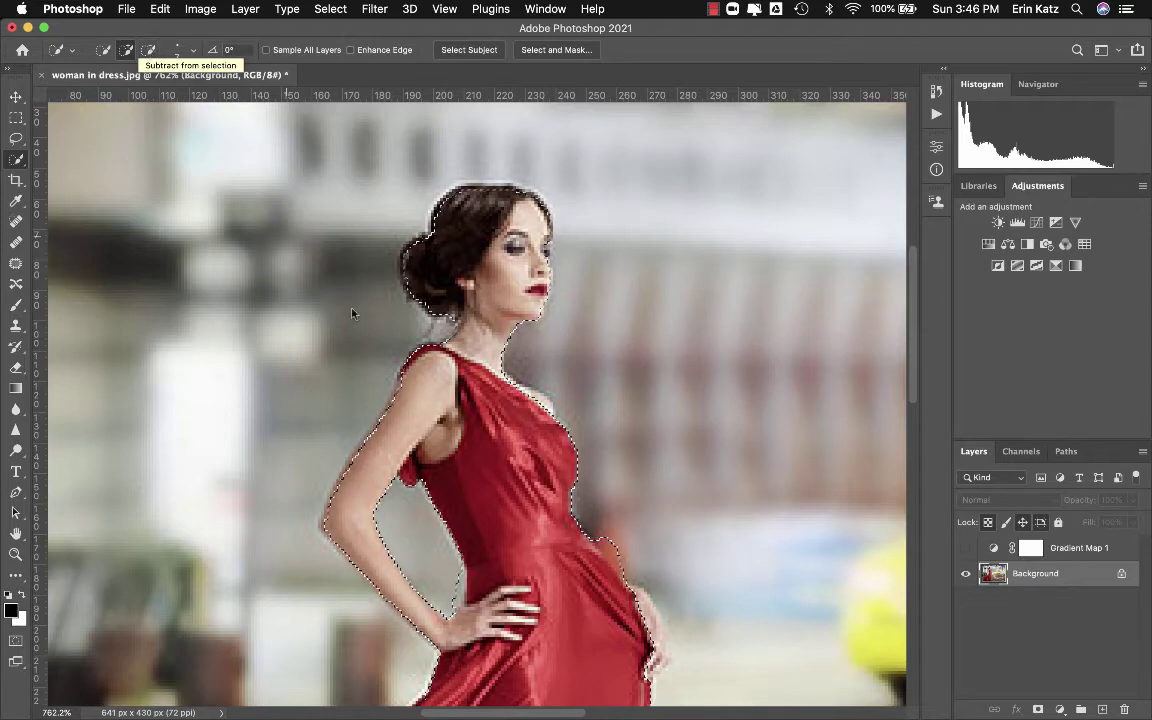
pyautogui.scroll(-5, 350, 320)
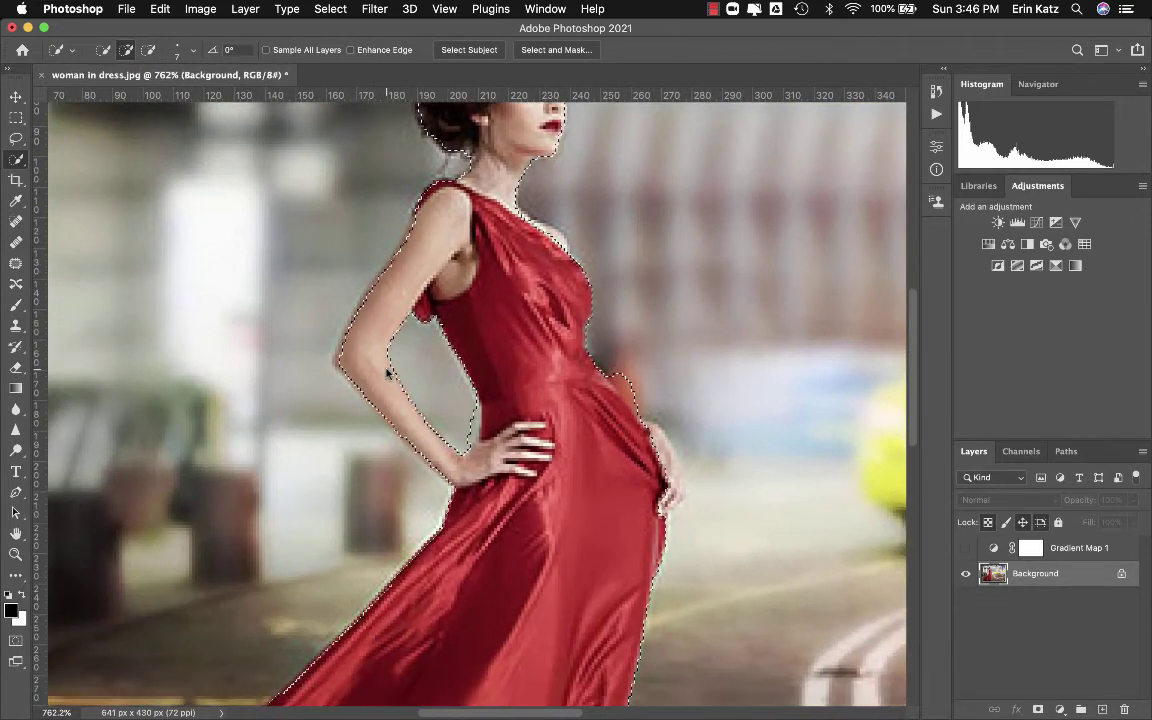
pyautogui.scroll(-8, 388, 373)
pyautogui.scroll(13, 388, 373)
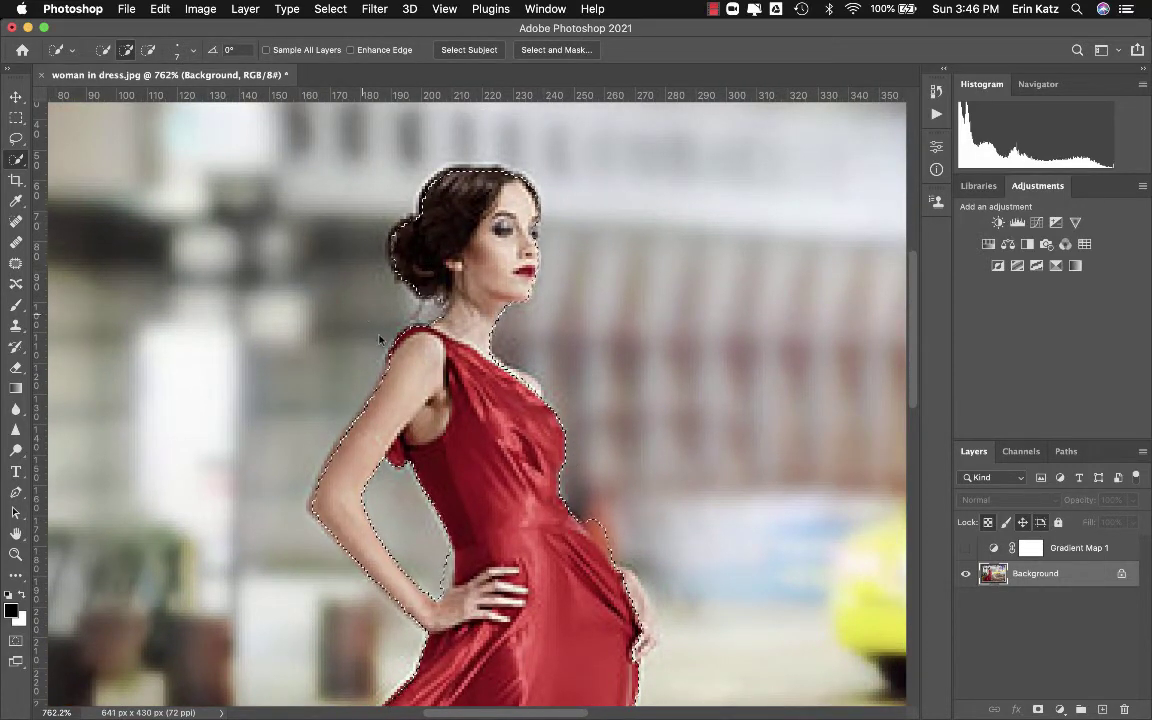
pyautogui.click(147, 51)
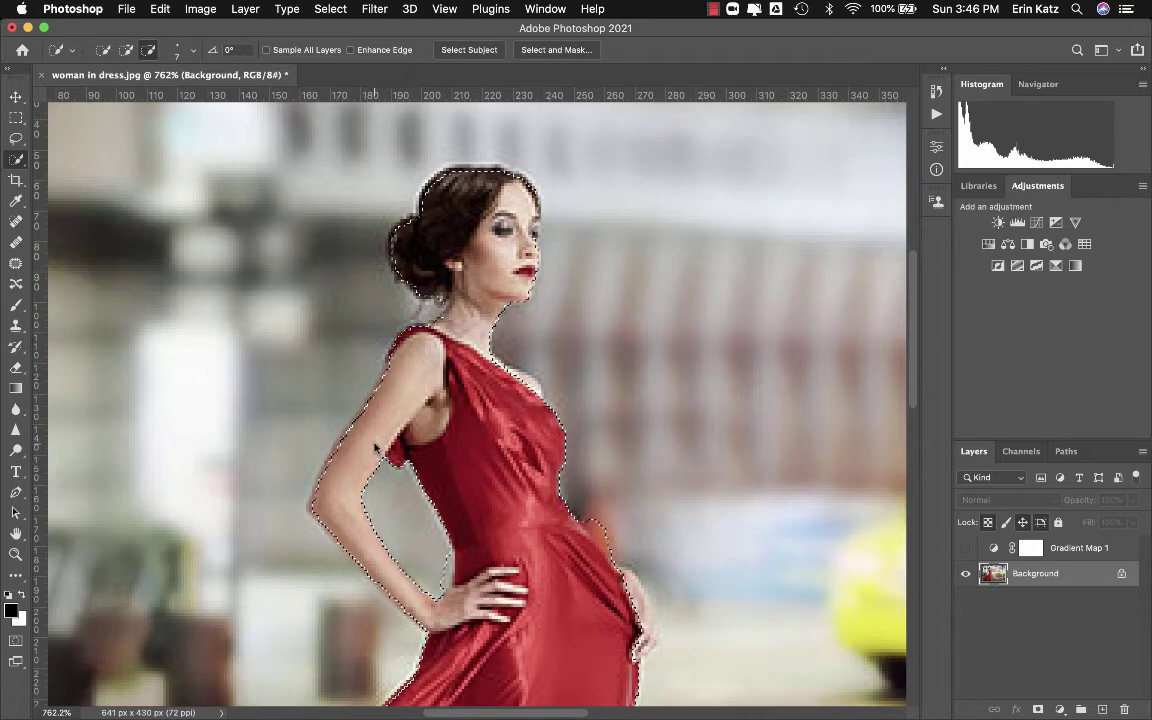
pyautogui.scroll(-2, 376, 447)
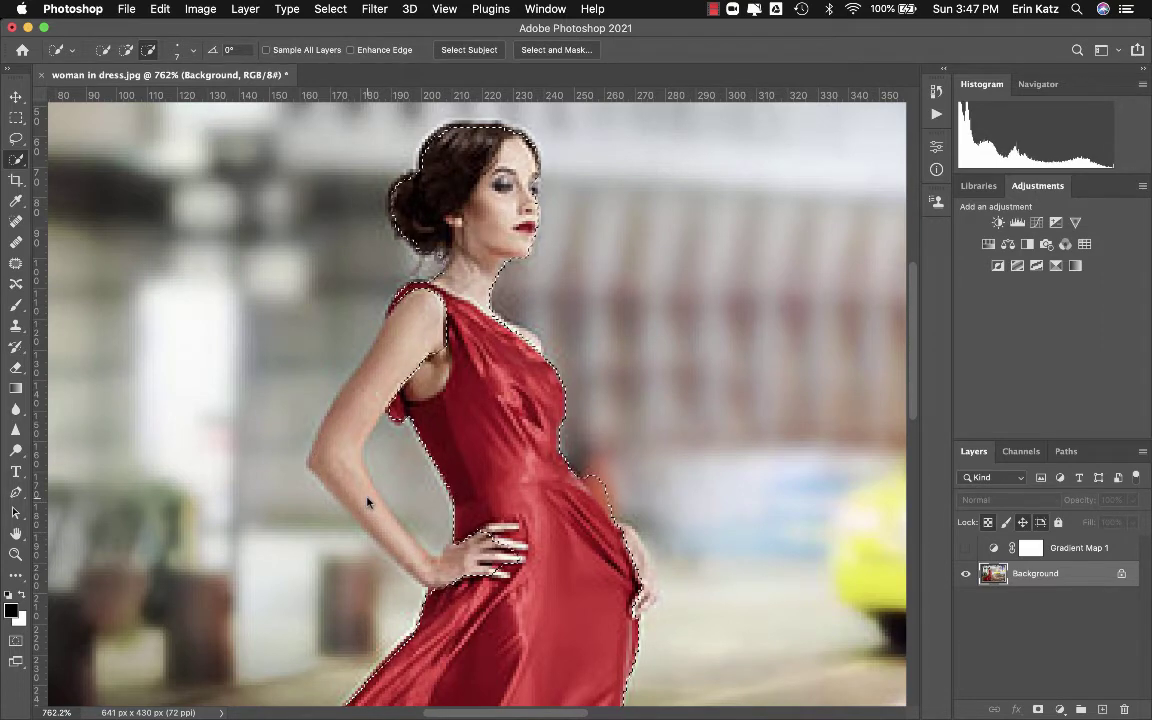
pyautogui.click(420, 362)
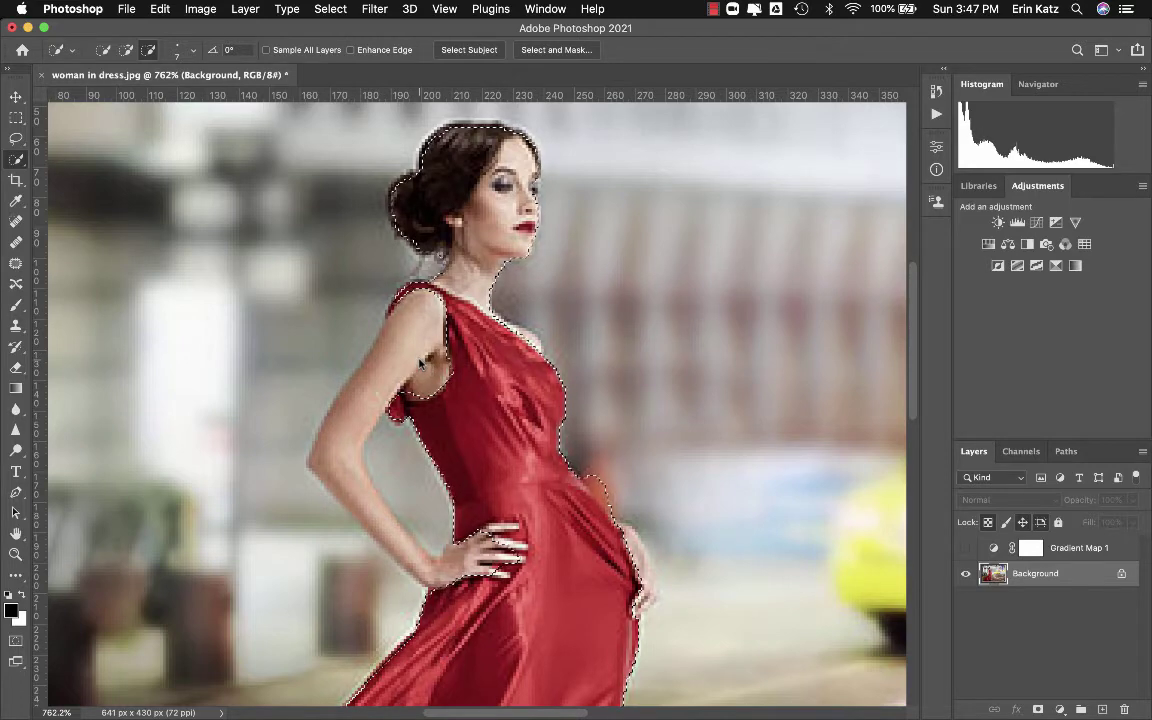
# Subtract the woman's head, hair and the patch of background beside her waist from the selection.
pyautogui.hscroll(2, 395, 280)
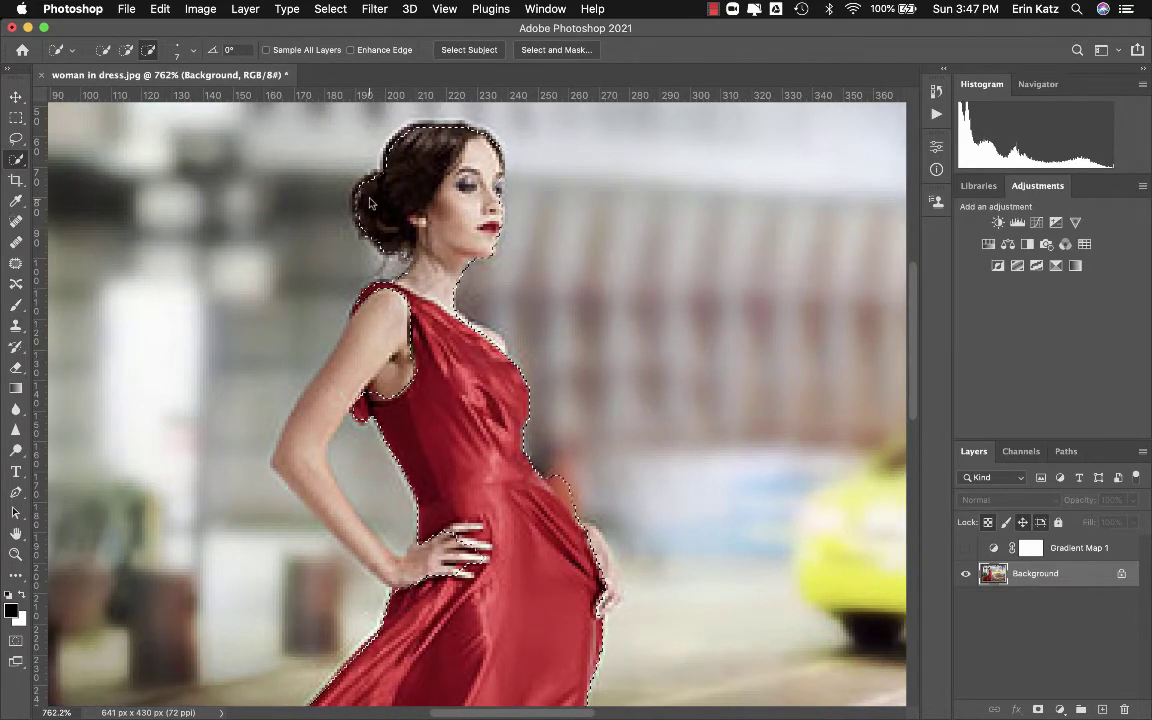
pyautogui.click(369, 203)
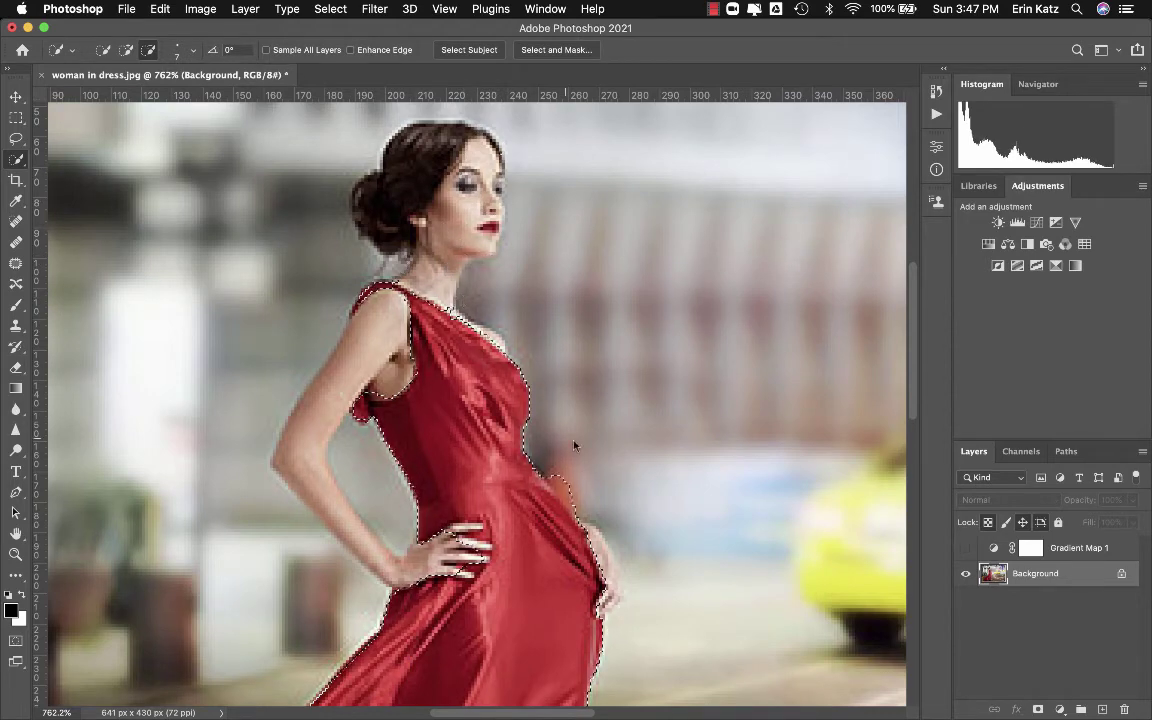
pyautogui.scroll(-2, 586, 442)
pyautogui.scroll(-3, 586, 442)
pyautogui.hscroll(1, 586, 442)
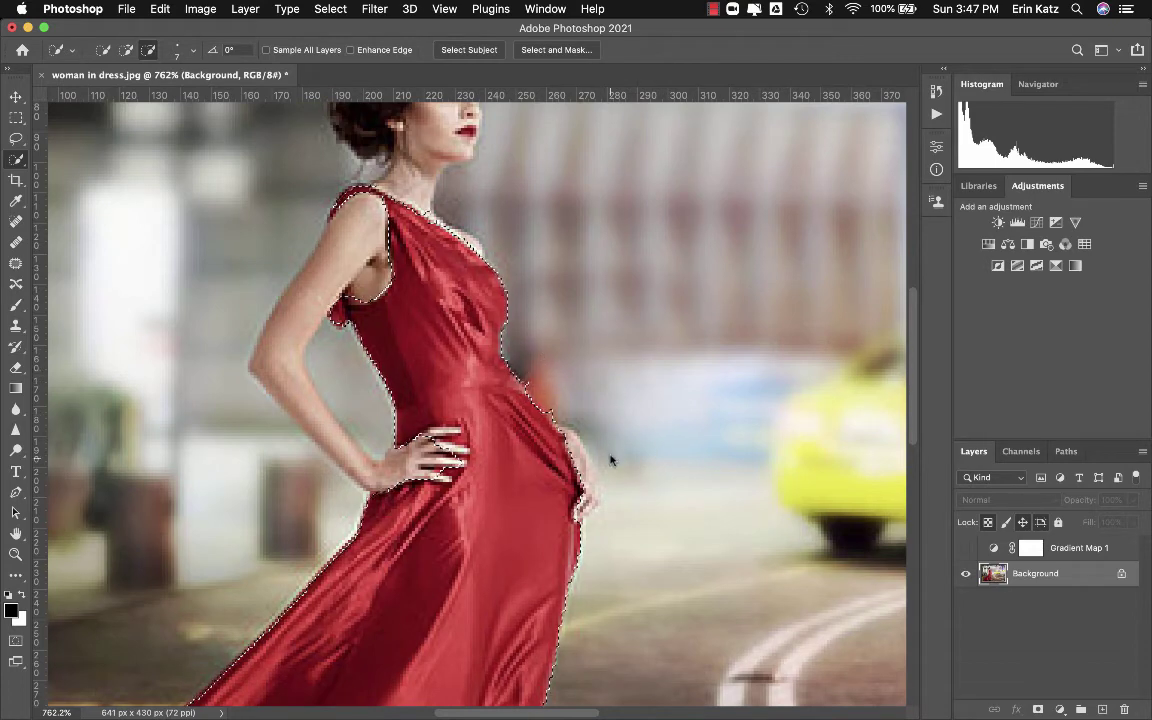
# Examine the selection outline along the dress hem, waist, bent arm and shoulder strap at close zoom.
pyautogui.scroll(-3, 610, 457)
pyautogui.scroll(-10, 610, 457)
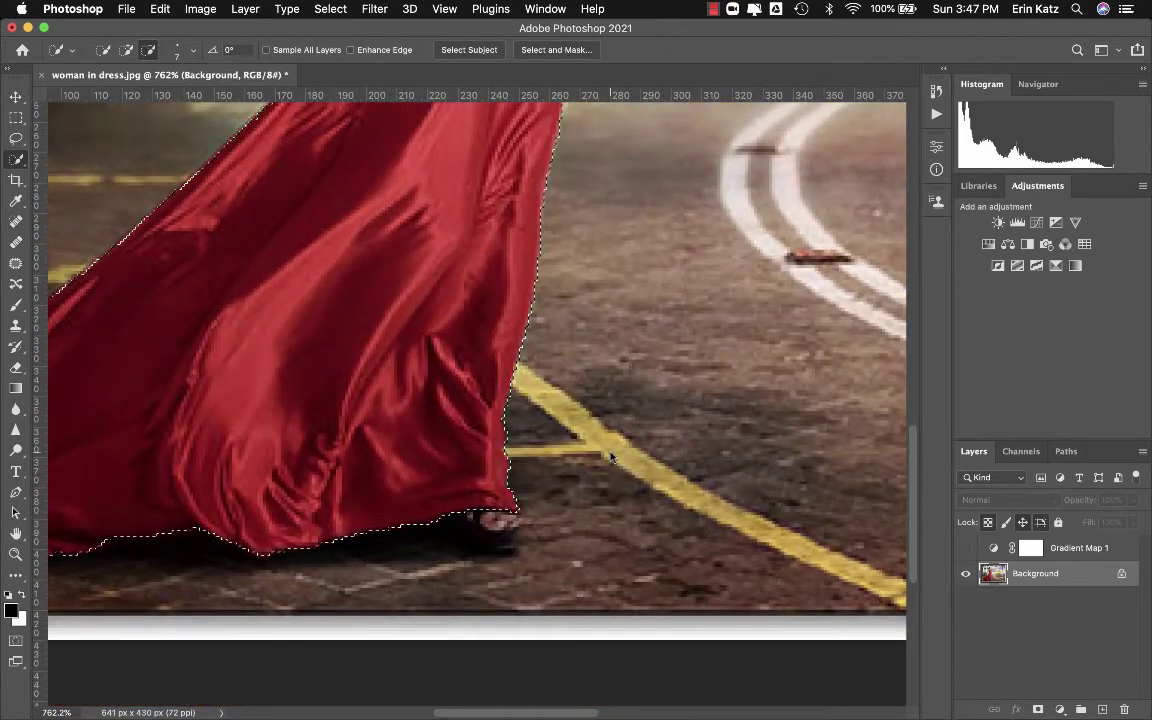
pyautogui.scroll(10, 610, 457)
pyautogui.scroll(3, 610, 457)
pyautogui.hscroll(-2, 610, 457)
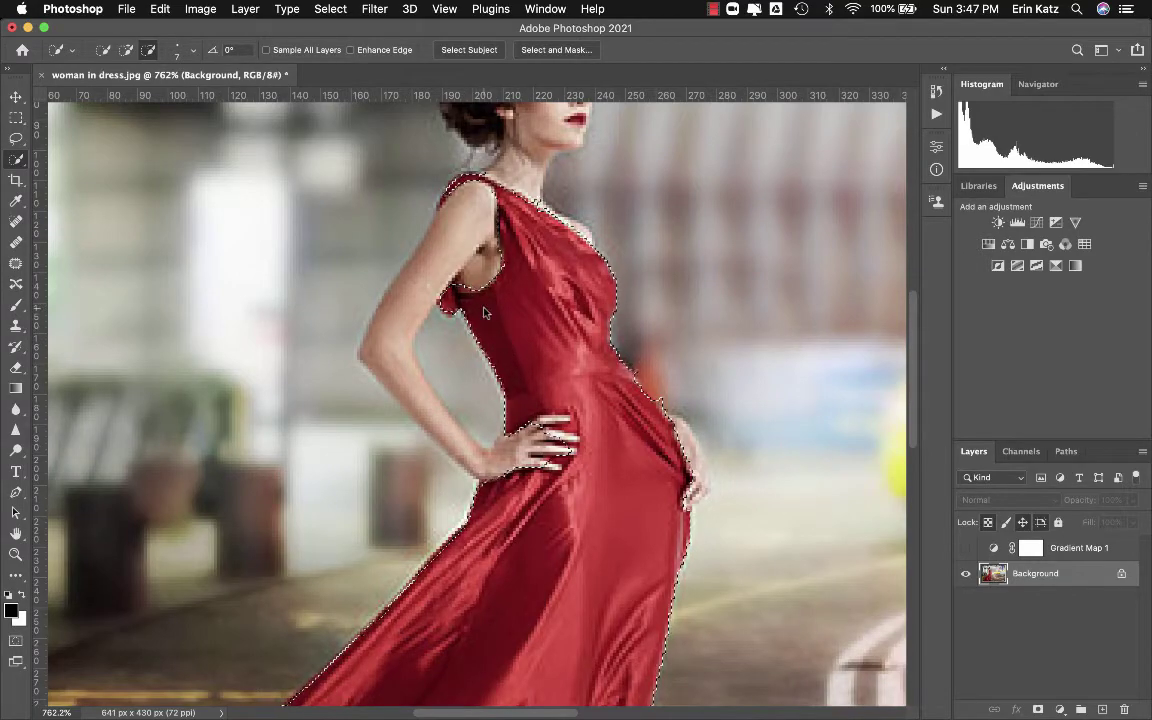
pyautogui.scroll(5, 447, 271)
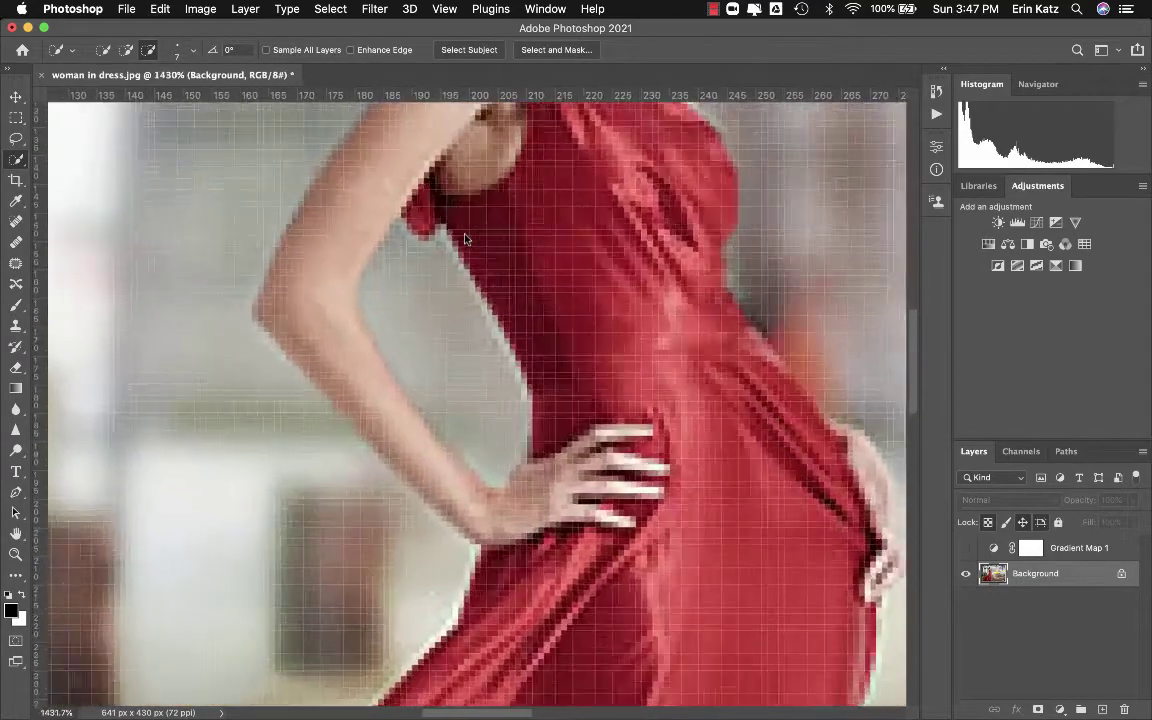
pyautogui.scroll(8, 464, 237)
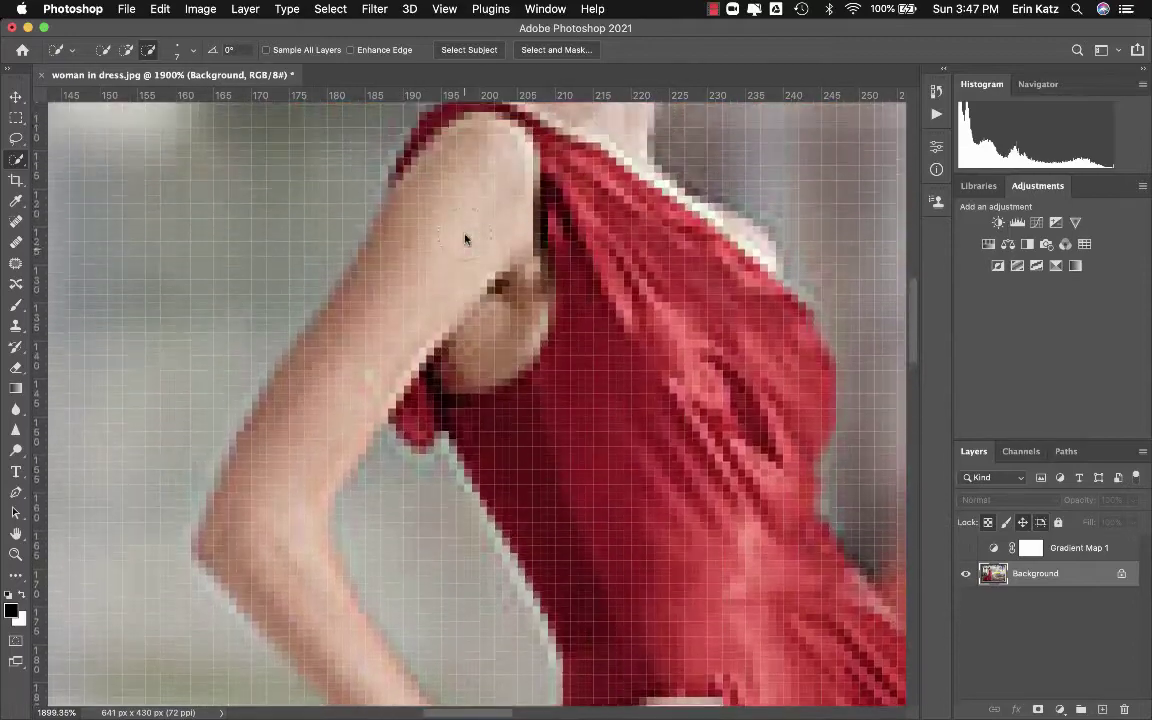
pyautogui.scroll(2, 464, 238)
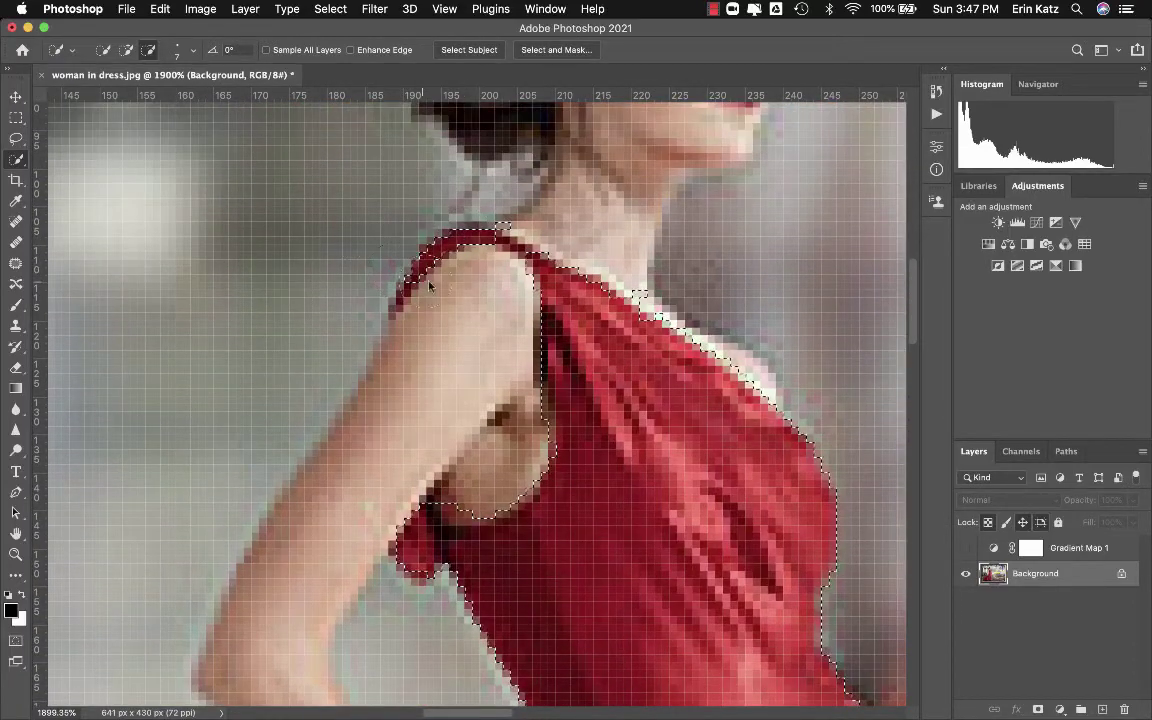
pyautogui.scroll(2, 527, 283)
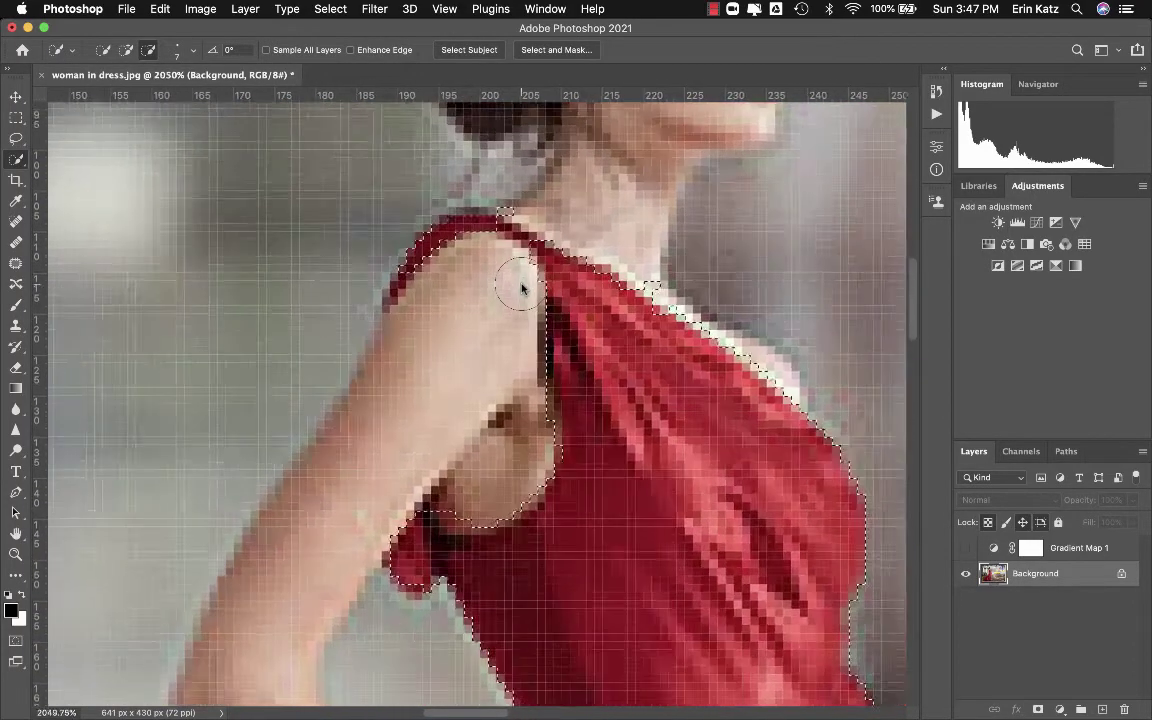
pyautogui.scroll(2, 520, 288)
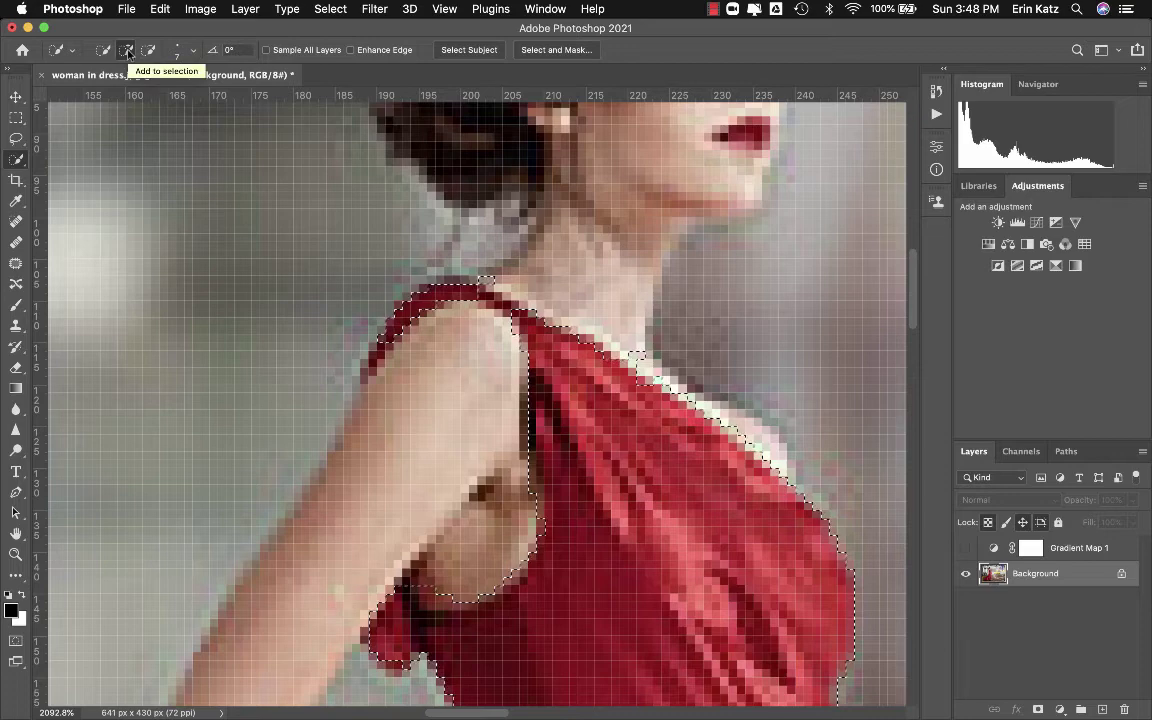
# Add the missing end of the shoulder strap to the selection using a Quick Selection brush size of 2.
pyautogui.click(127, 52)
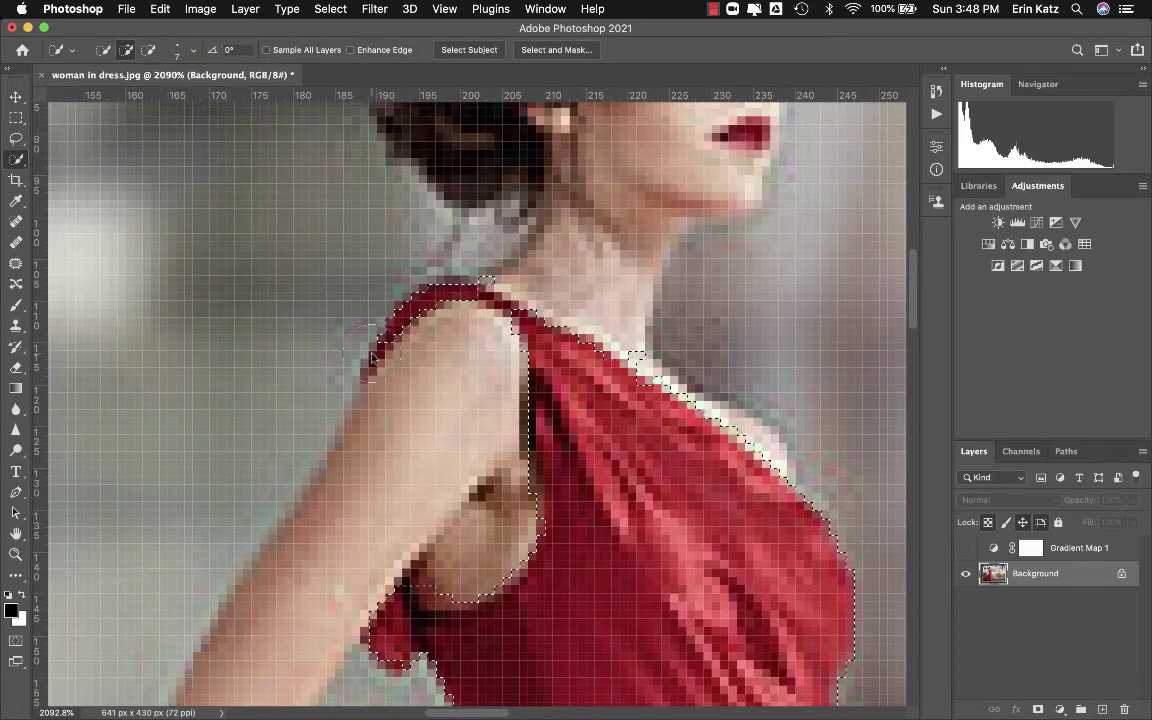
pyautogui.press('[')
pyautogui.press('[')
pyautogui.press('[')
pyautogui.press('[')
pyautogui.press('[')
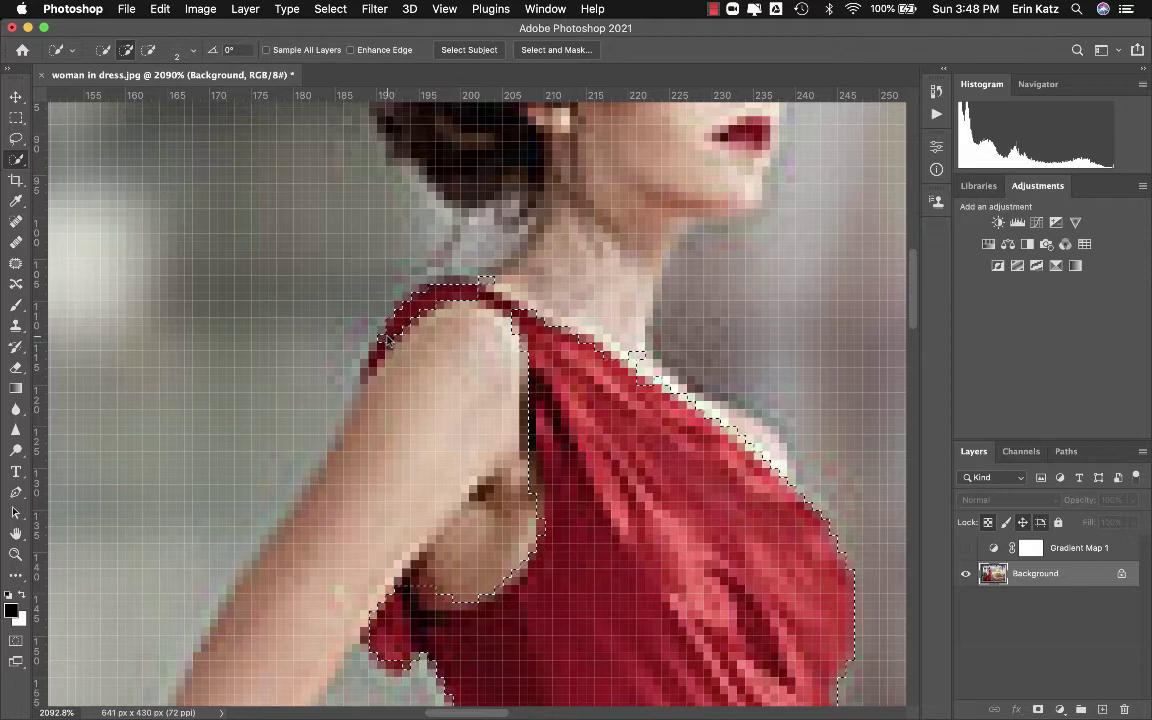
pyautogui.moveTo(386, 342); pyautogui.dragTo(372, 368)
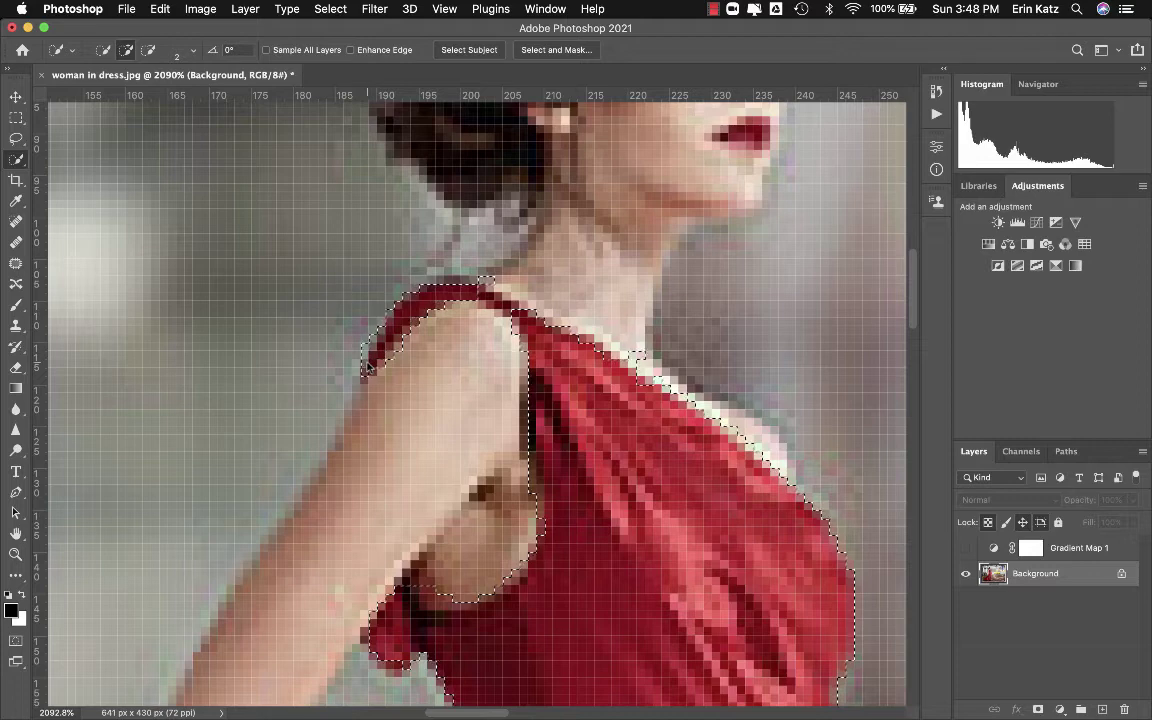
# Subtract the leftover bit of underarm skin from the selection with the brush size reduced to 1.
pyautogui.press('[')
pyautogui.scroll(-3, 540, 345)
pyautogui.hscroll(1, 540, 345)
pyautogui.scroll(-5, 563, 372)
pyautogui.hscroll(2, 563, 372)
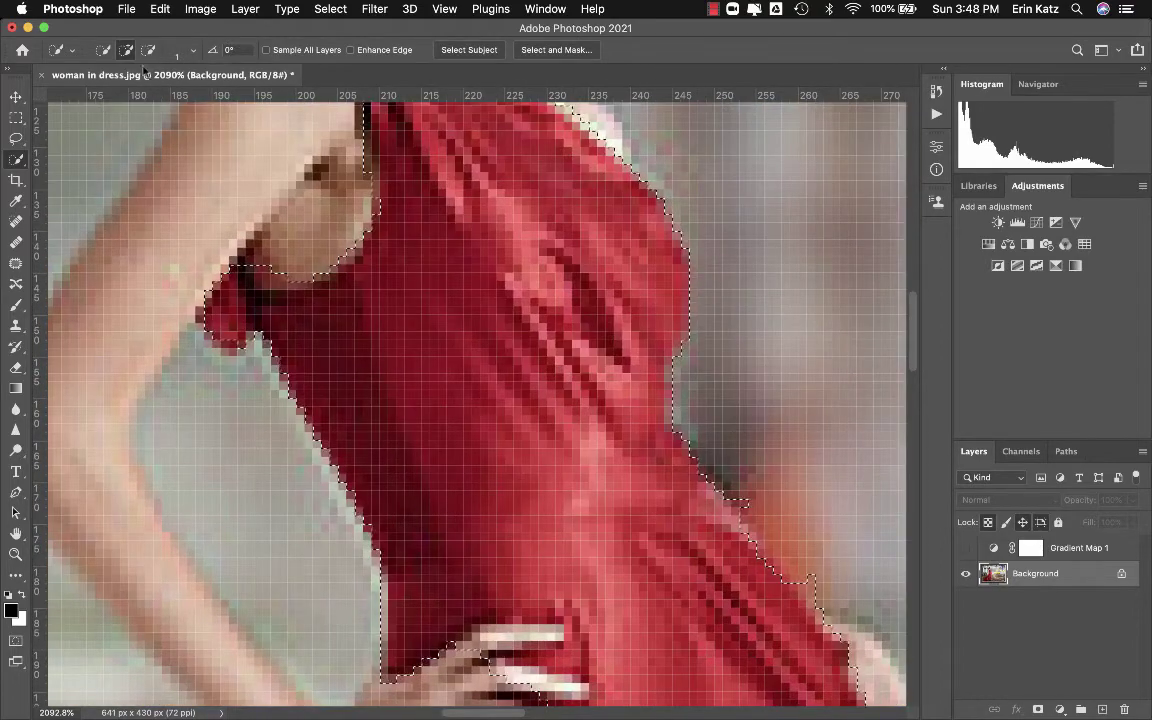
pyautogui.click(149, 51)
pyautogui.click(268, 271)
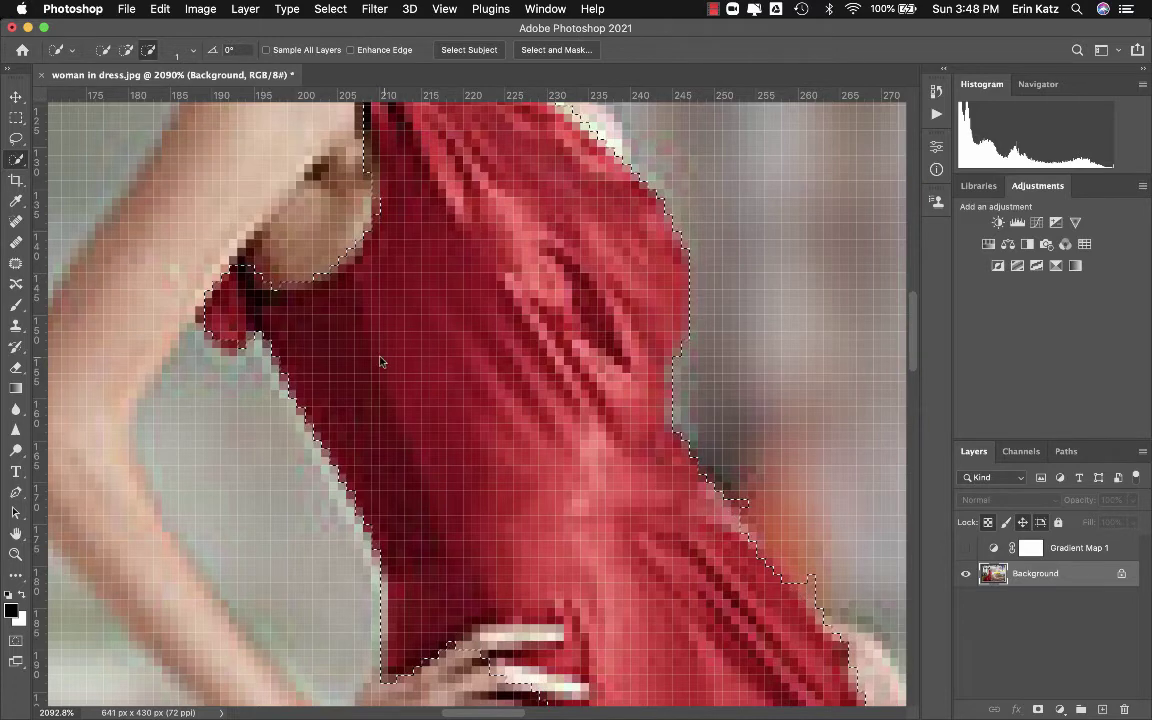
# Subtract the fingers resting on the hip and the background sliver beside the opposite side of the waist from the selection.
pyautogui.scroll(-1, 369, 383)
pyautogui.hscroll(1, 369, 383)
pyautogui.press('h')
pyautogui.moveTo(369, 383); pyautogui.dragTo(346, 455)
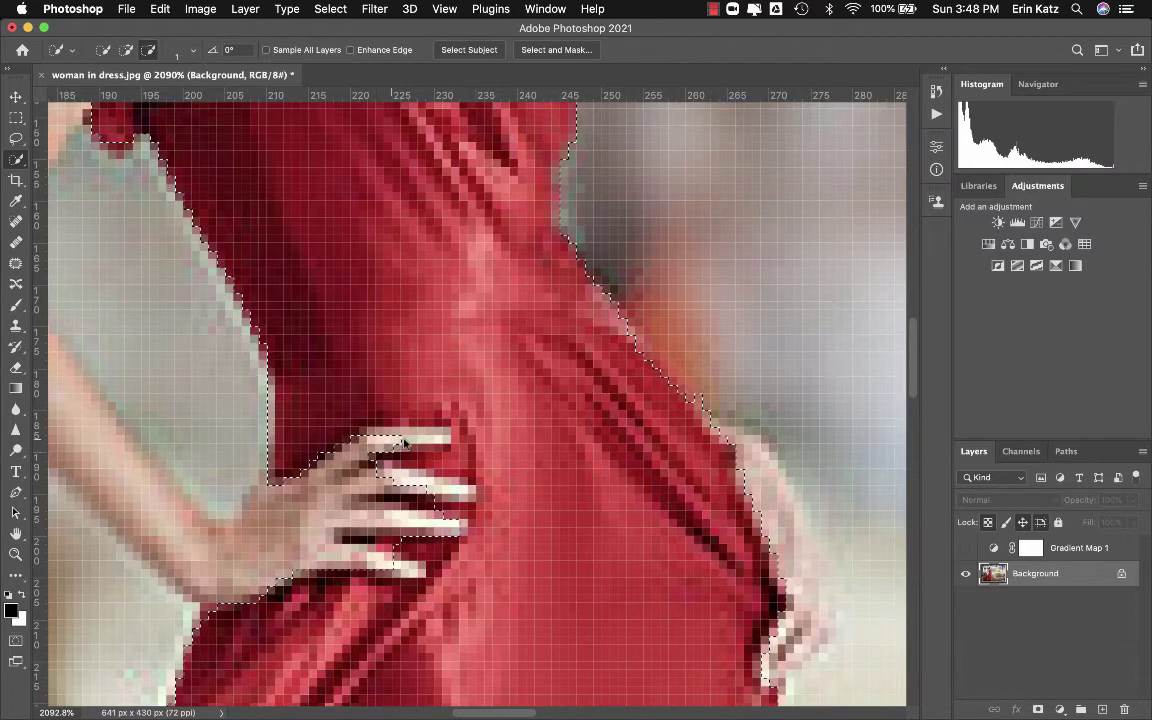
pyautogui.moveTo(437, 438)
pyautogui.mouseDown()
pyautogui.moveTo(385, 395)
pyautogui.moveTo(325, 394)
pyautogui.moveTo(447, 533)
pyautogui.moveTo(465, 500)
pyautogui.mouseUp()
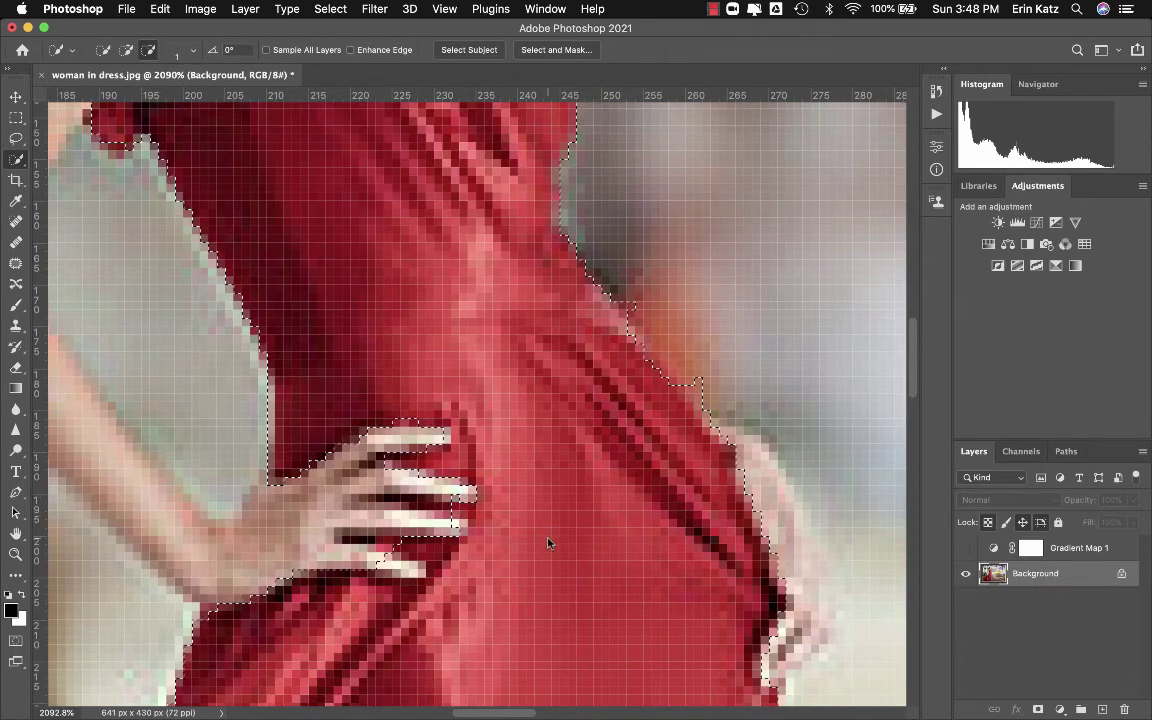
pyautogui.moveTo(684, 397)
pyautogui.mouseDown()
pyautogui.moveTo(633, 279)
pyautogui.moveTo(628, 304)
pyautogui.moveTo(652, 327)
pyautogui.mouseUp()
# Examine the refined selection outline along the neckline, skirt and hem, and in the whole photo.
pyautogui.scroll(10, 652, 327)
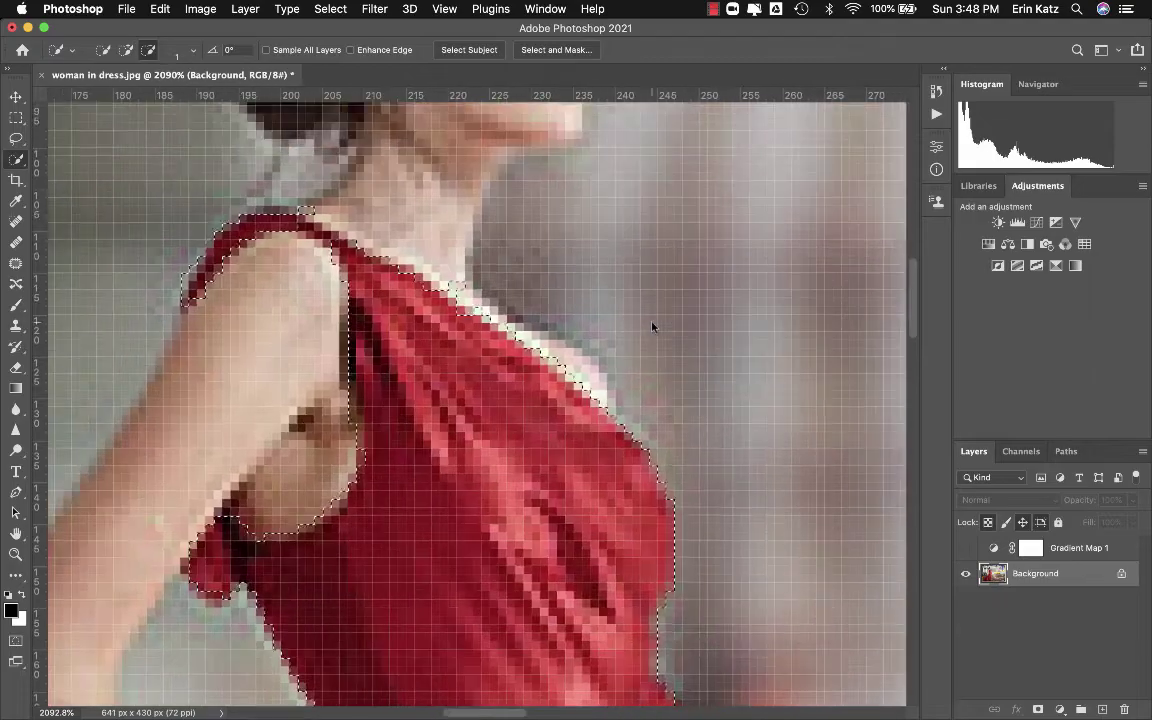
pyautogui.scroll(-15, 652, 327)
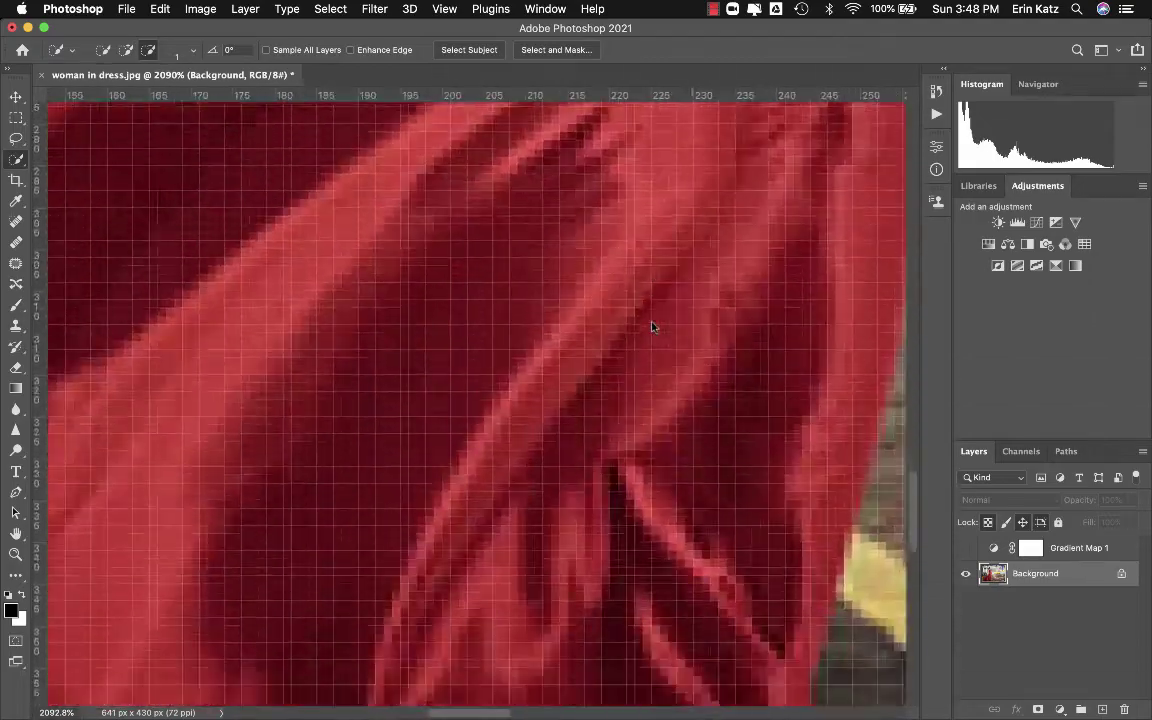
pyautogui.scroll(-10, 652, 327)
pyautogui.hscroll(-8, 652, 327)
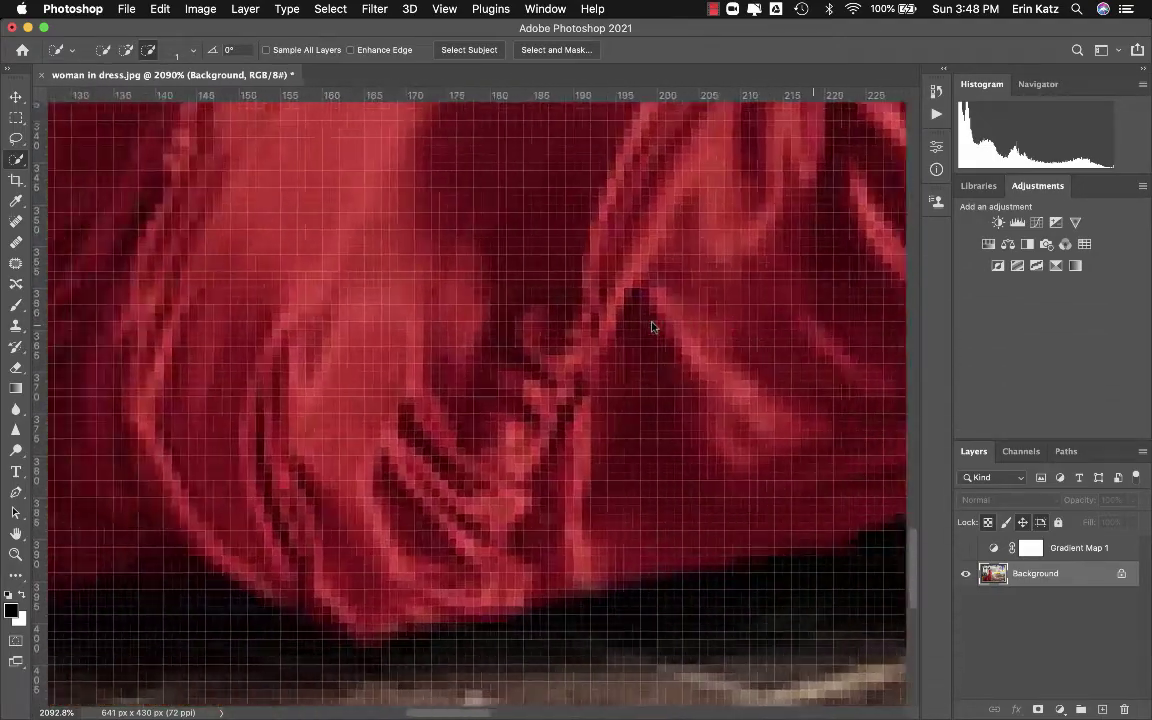
pyautogui.hscroll(-8, 652, 327)
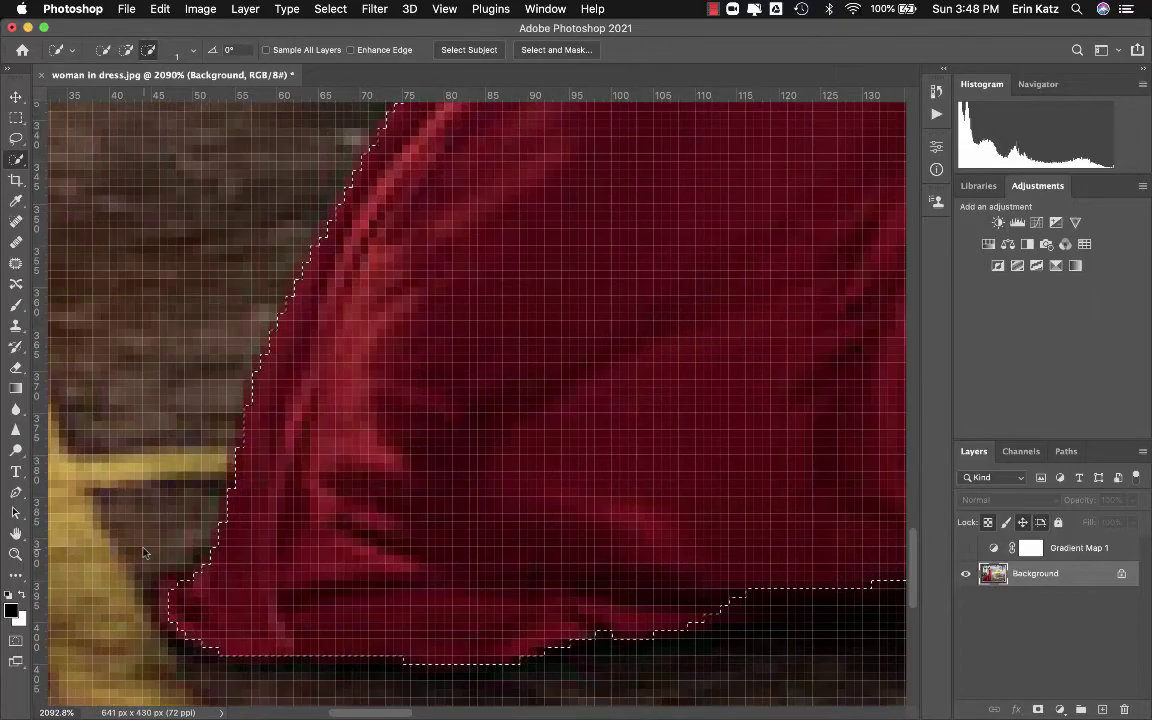
pyautogui.scroll(-10, 357, 373)
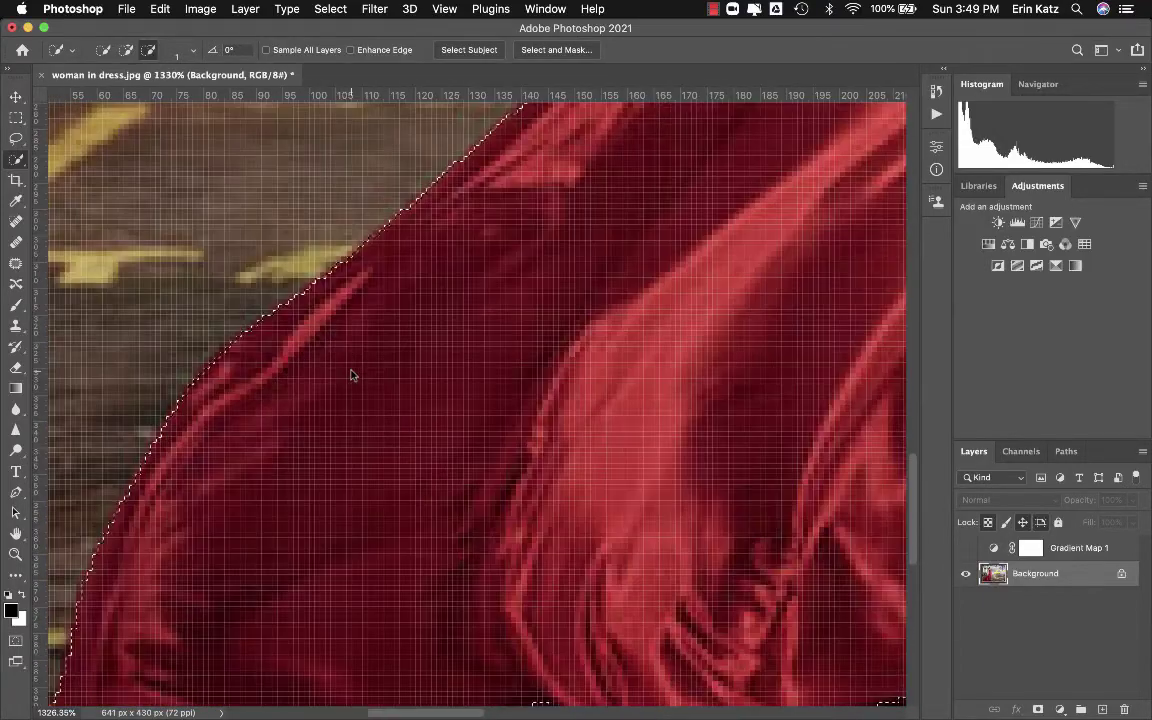
pyautogui.scroll(-8, 347, 378)
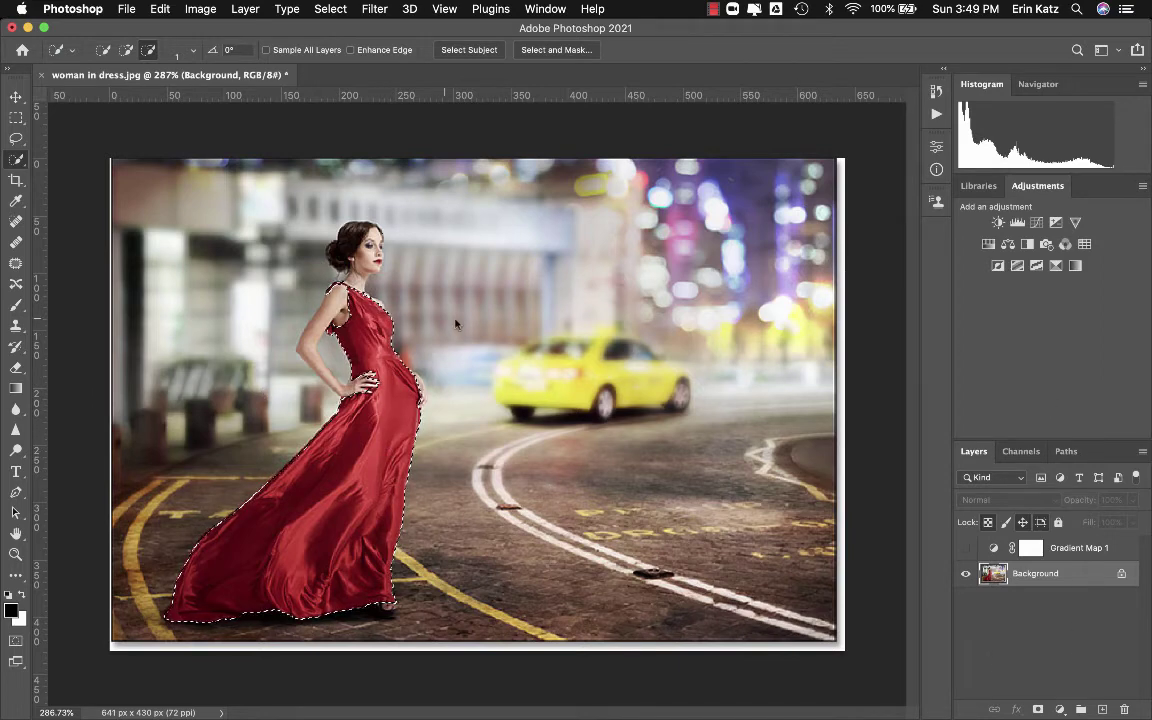
# Show the Gradient Map 1 layer and make it the active layer.
pyautogui.click(966, 549)
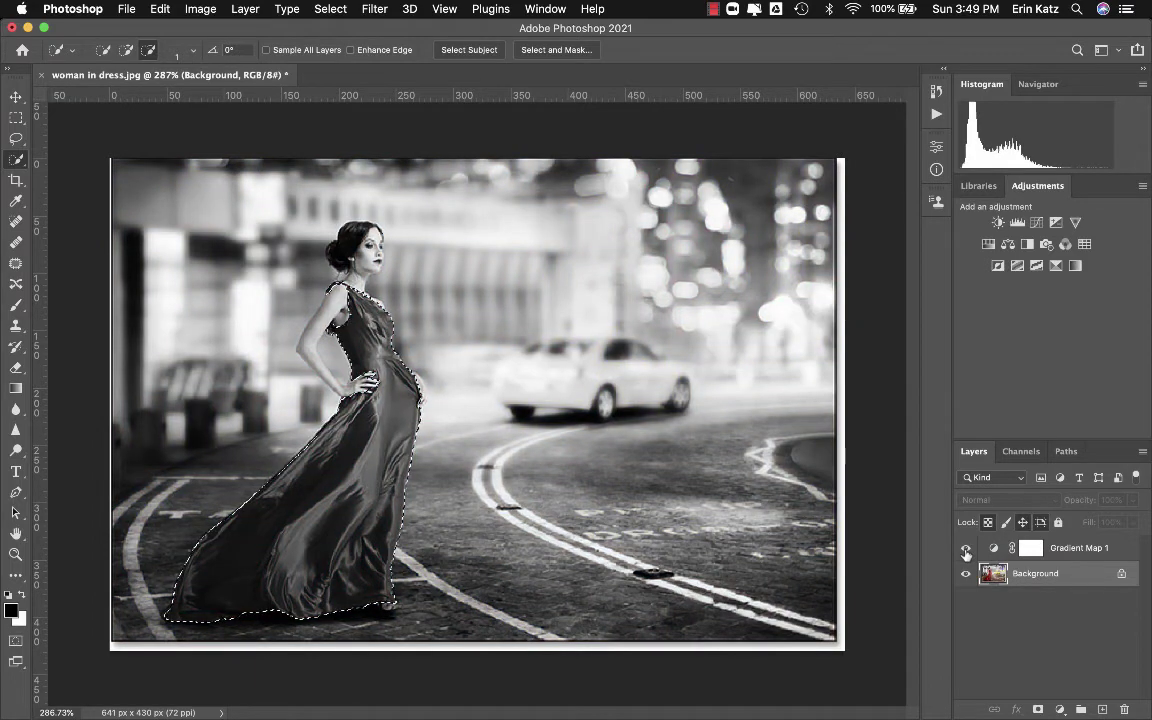
pyautogui.click(1068, 555)
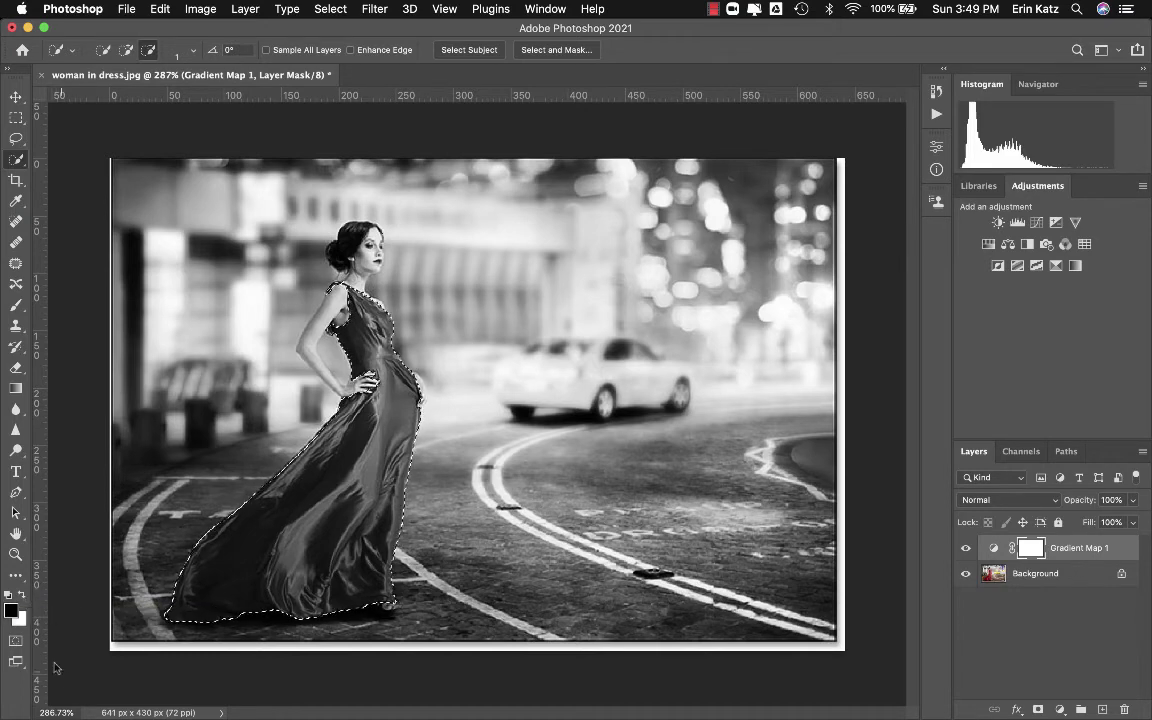
pyautogui.click(15, 389)
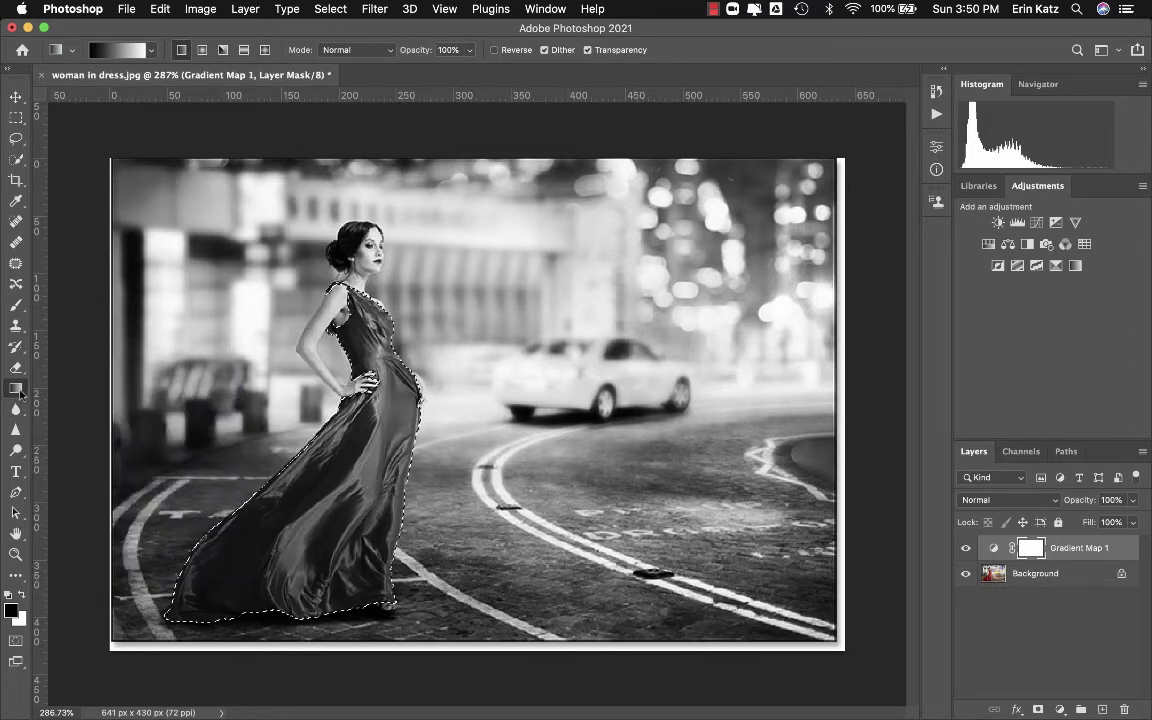
# Switch the workspace from Photography to Essentials (Default).
pyautogui.click(544, 8)
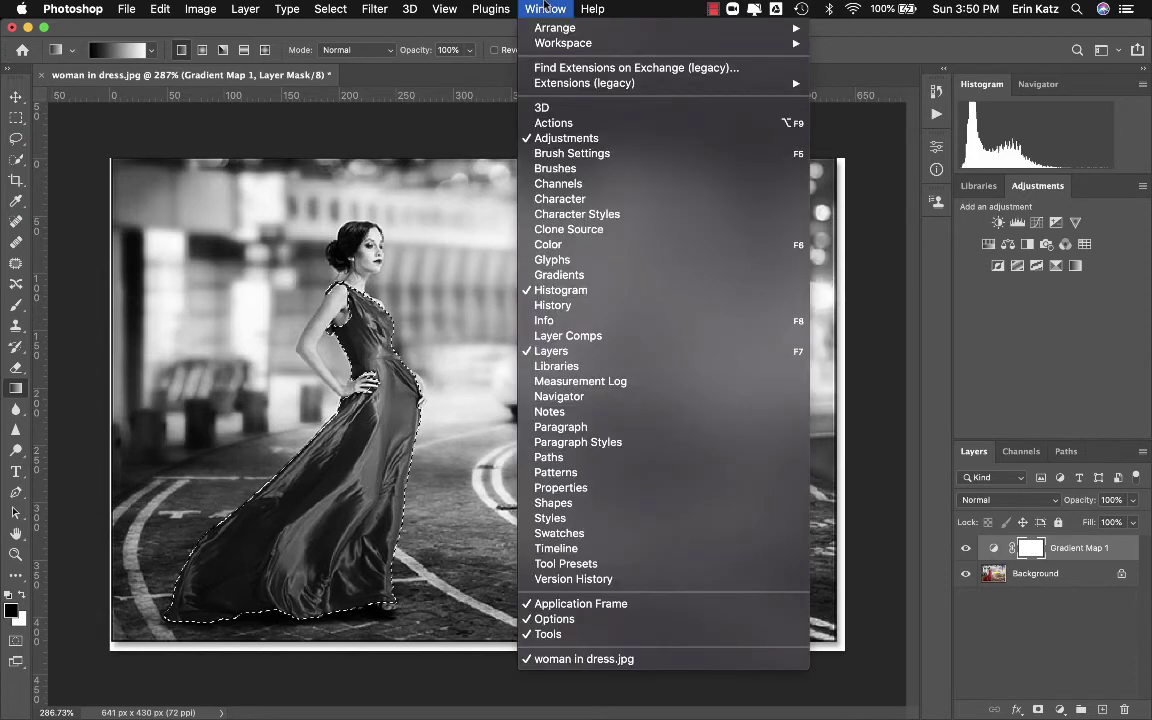
pyautogui.moveTo(557, 45)
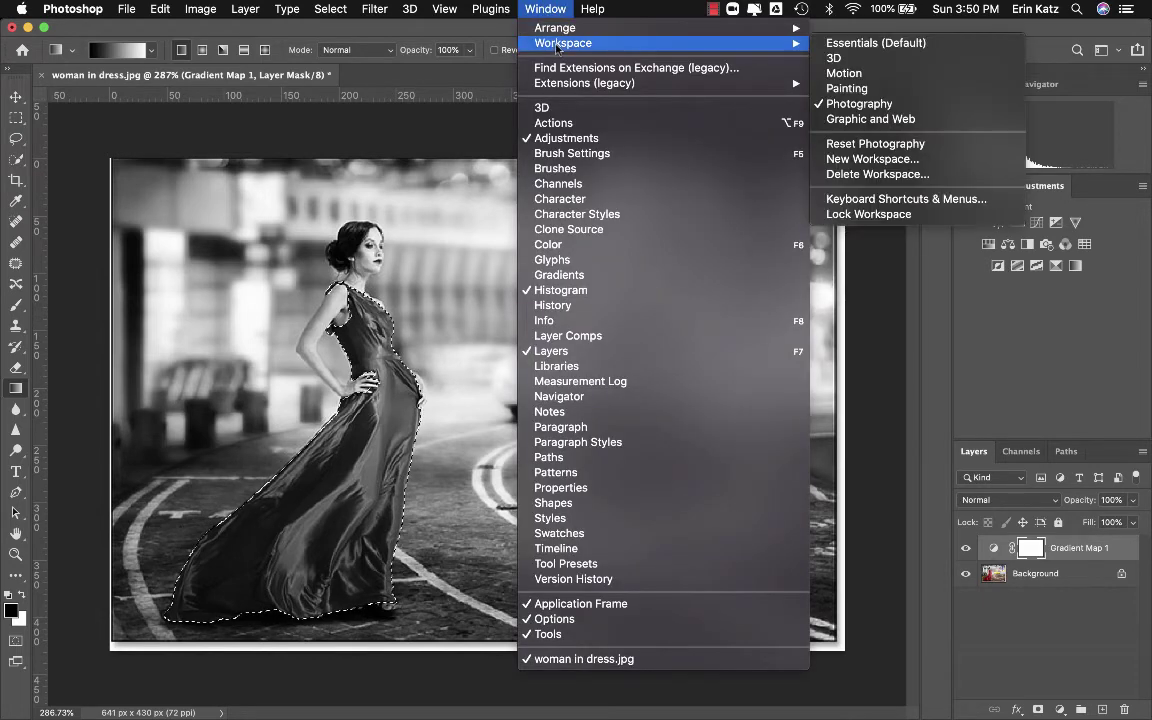
pyautogui.press('Escape')
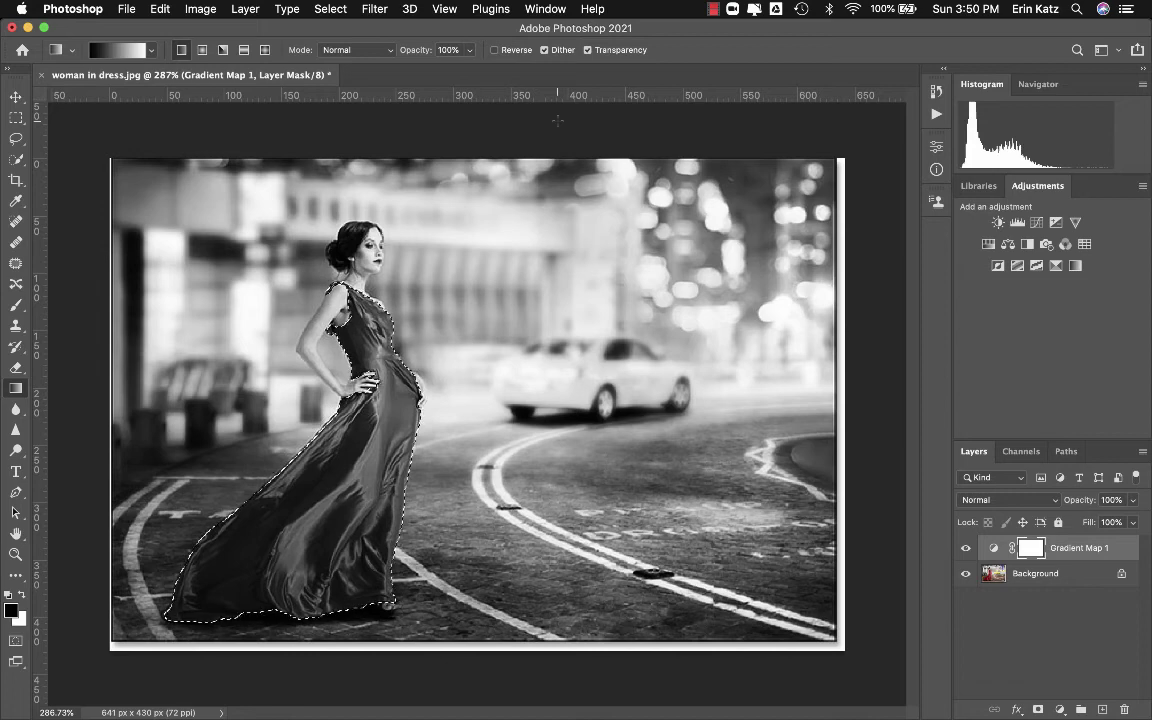
pyautogui.click(568, 9)
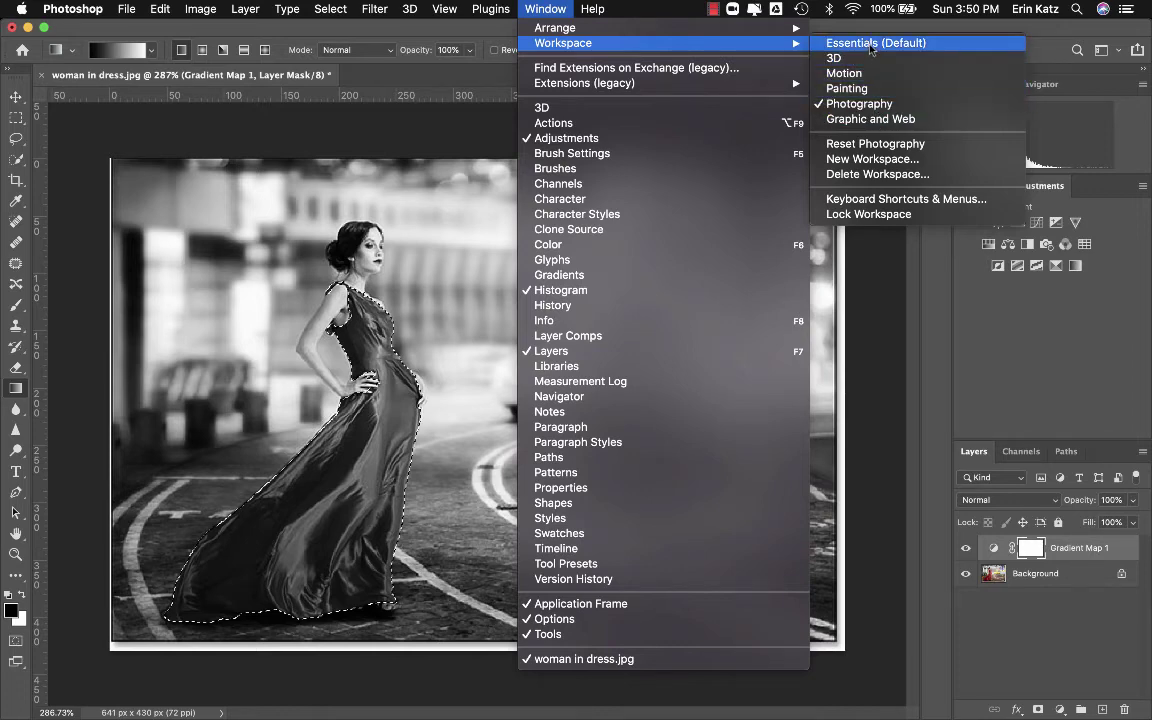
pyautogui.click(872, 44)
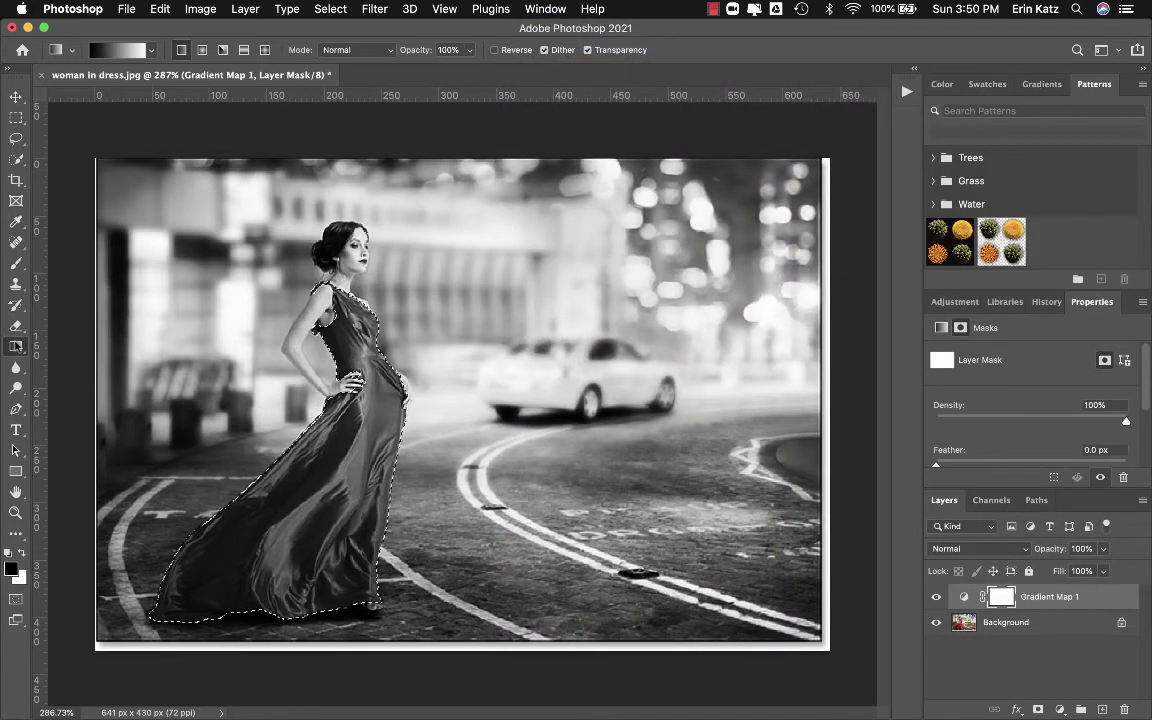
# Fill the selected dress area on the Gradient Map 1 layer mask with black using the Paint Bucket tool.
pyautogui.click(15, 346)
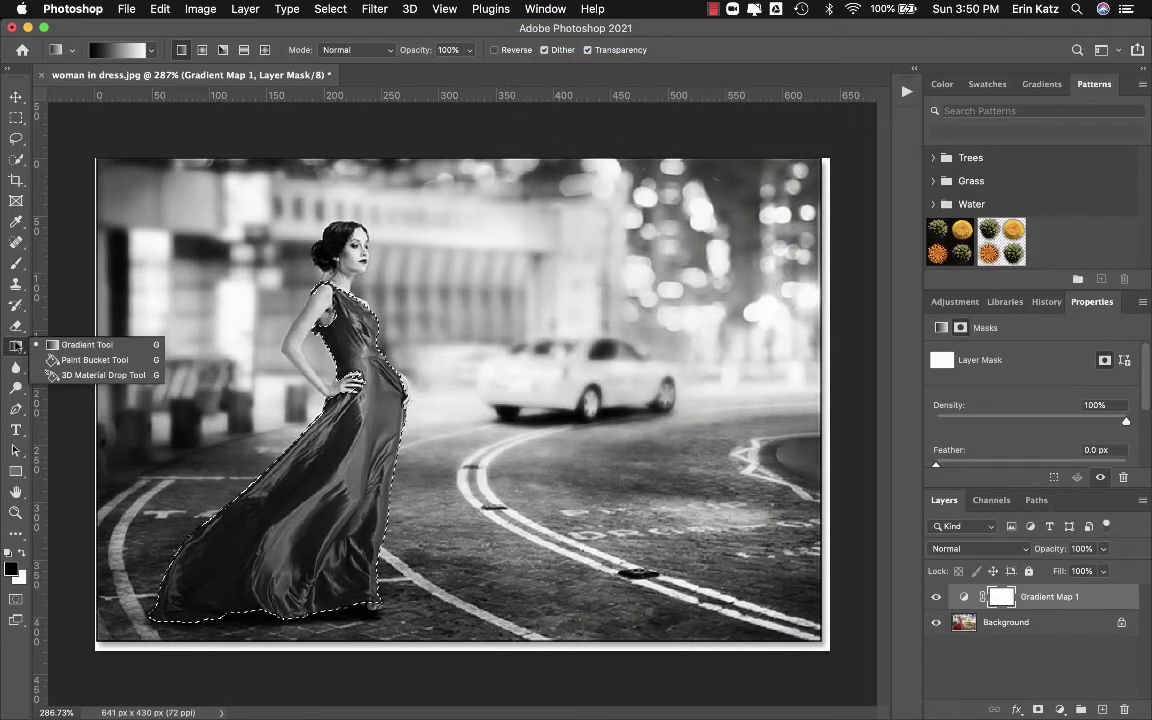
pyautogui.click(82, 360)
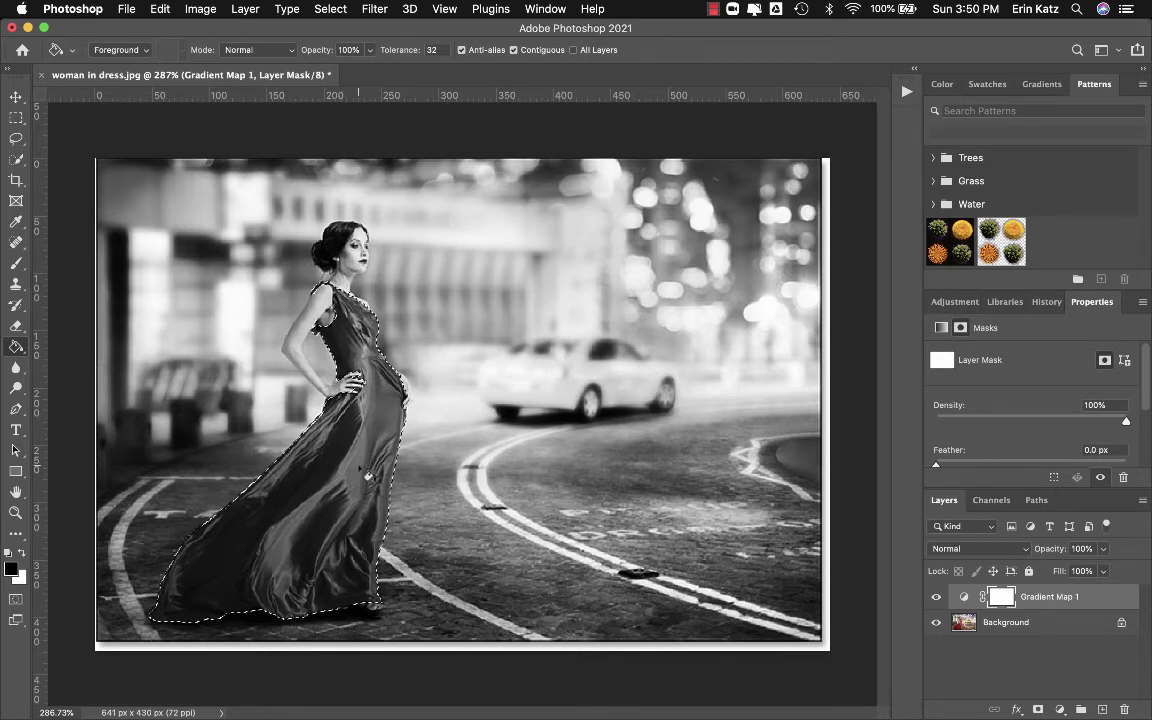
pyautogui.click(355, 470)
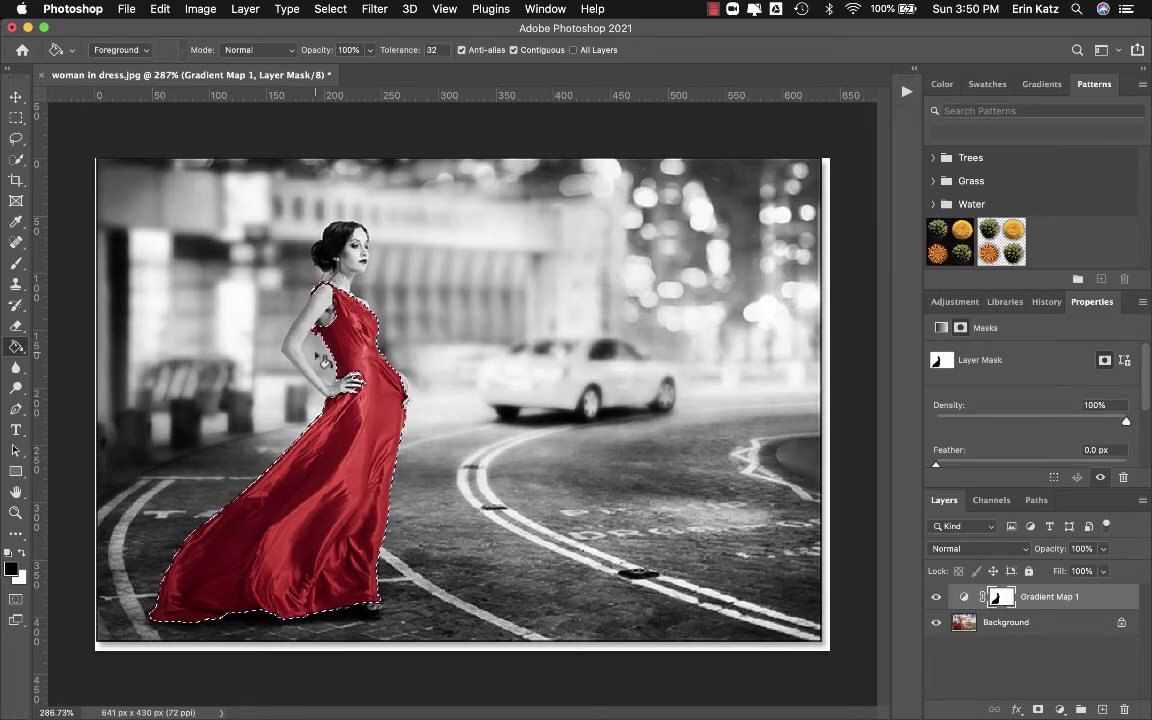
# Deselect the dress and inspect the mask's edges around the hands and waist up close.
pyautogui.scroll(5, 486, 405)
pyautogui.hscroll(-5, 325, 360)
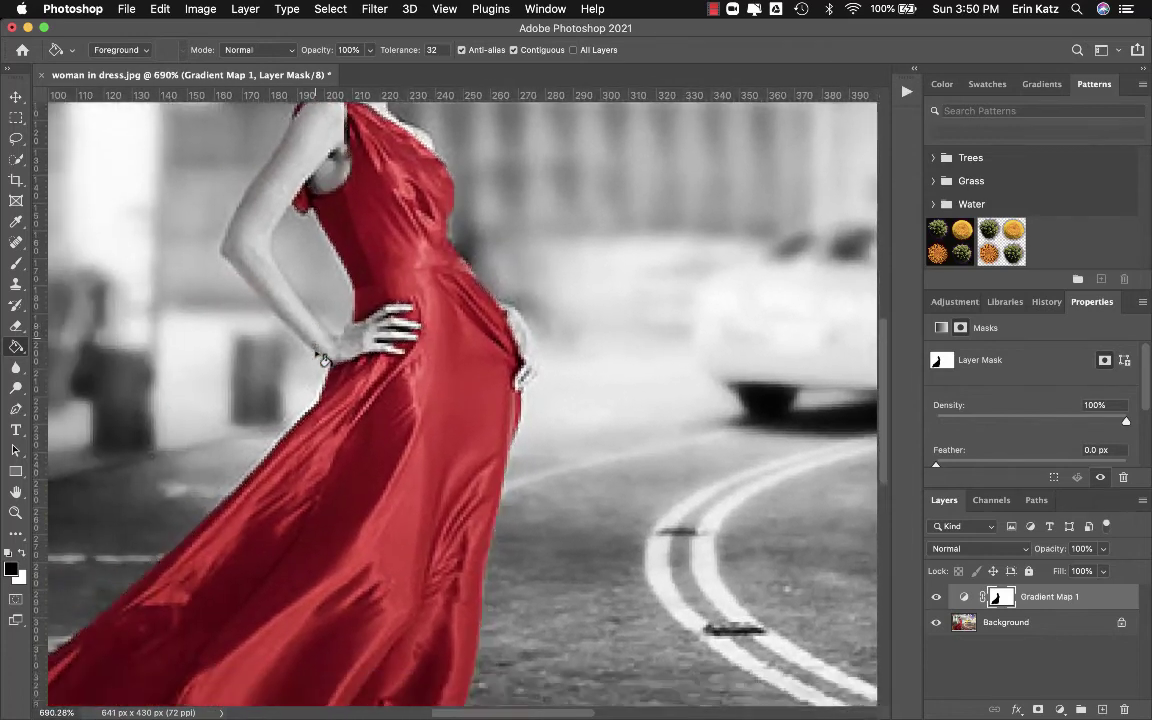
pyautogui.click(329, 9)
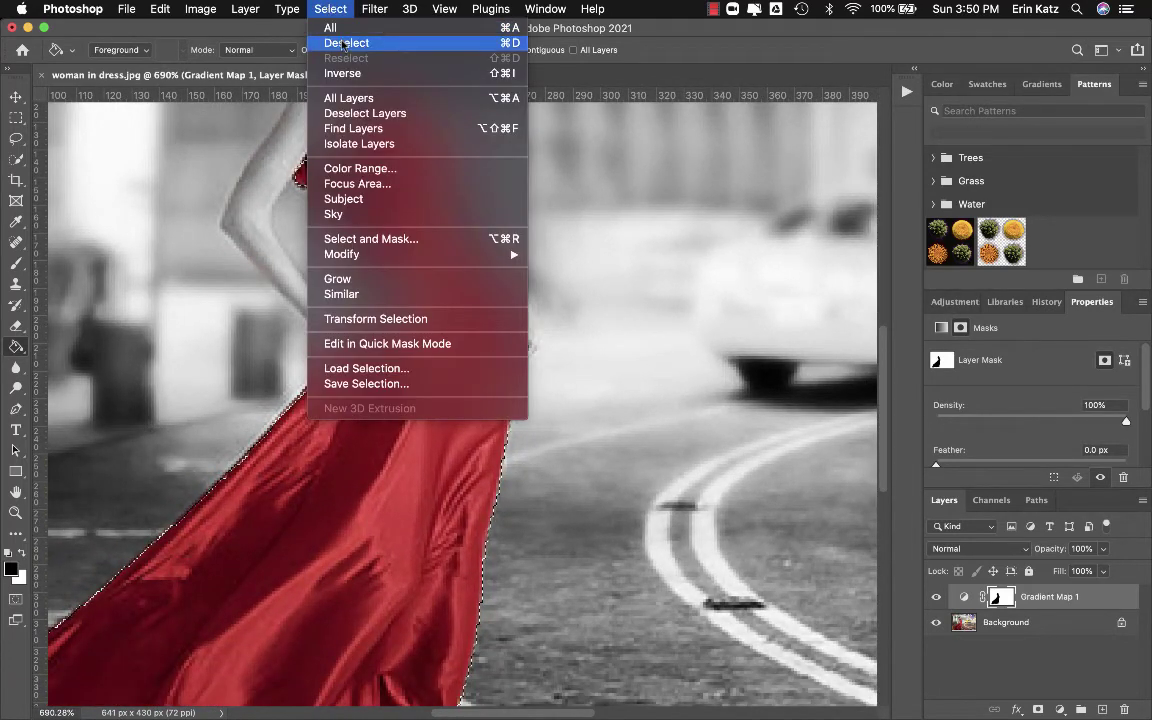
pyautogui.click(343, 43)
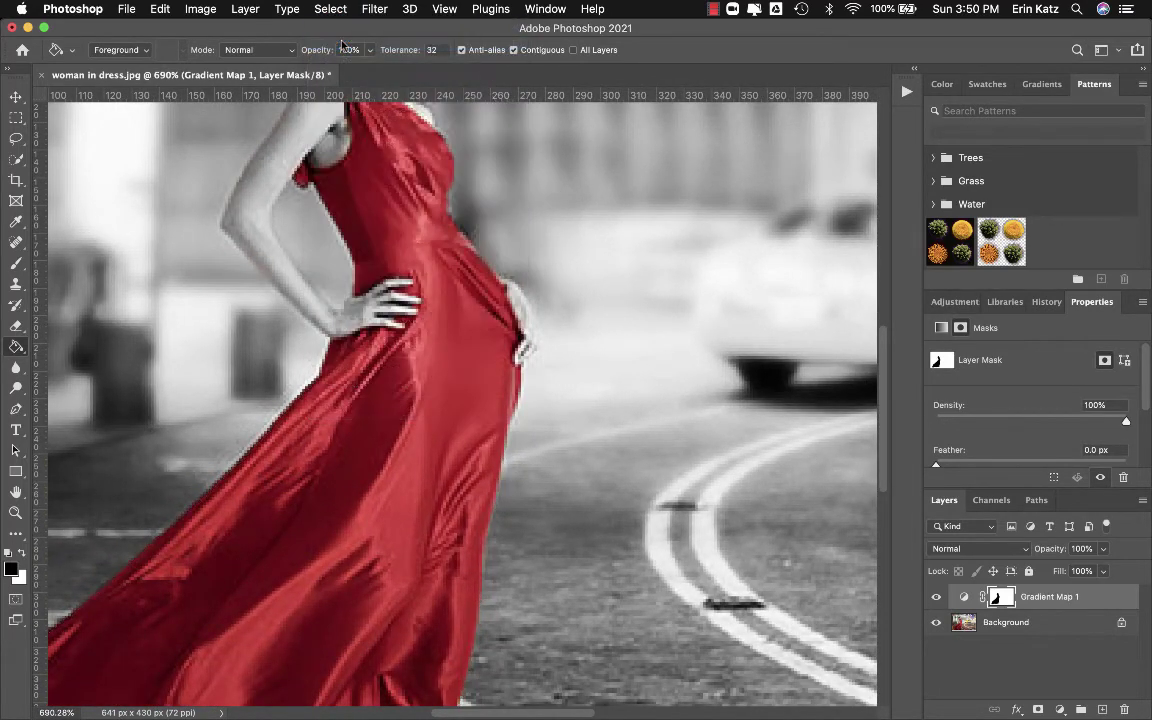
pyautogui.scroll(5, 389, 322)
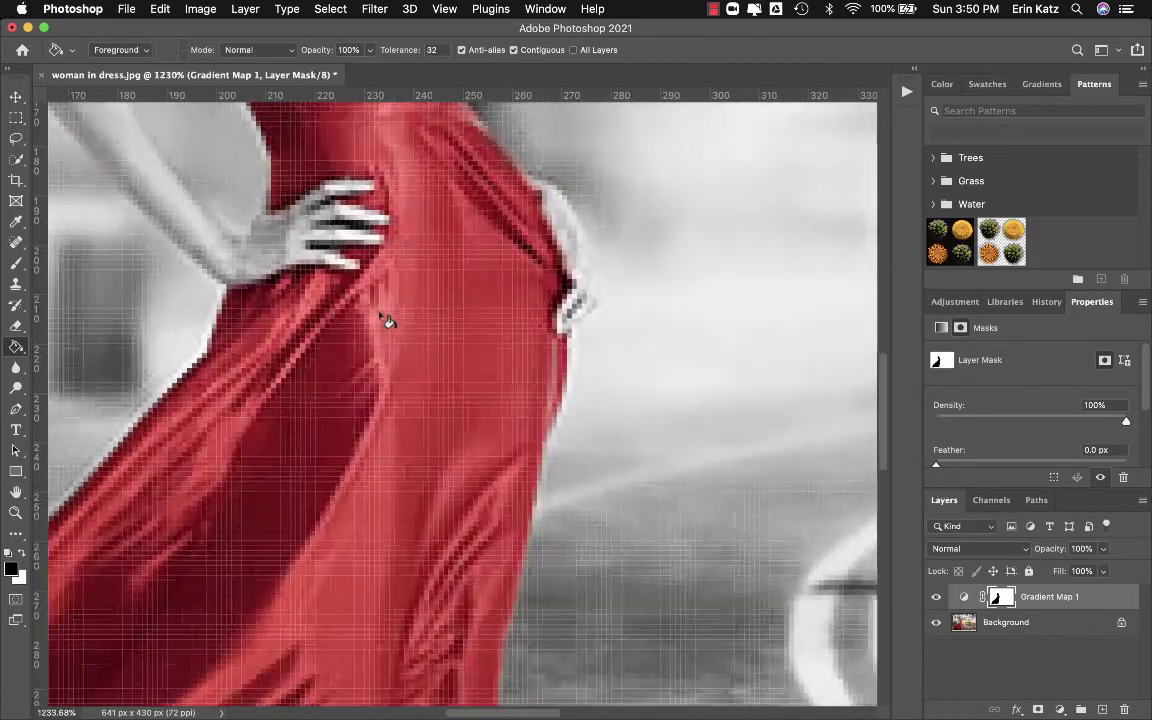
# Inspect the mask's edges from the neckline to the waist and hands up close, and the whole image.
pyautogui.scroll(5, 389, 322)
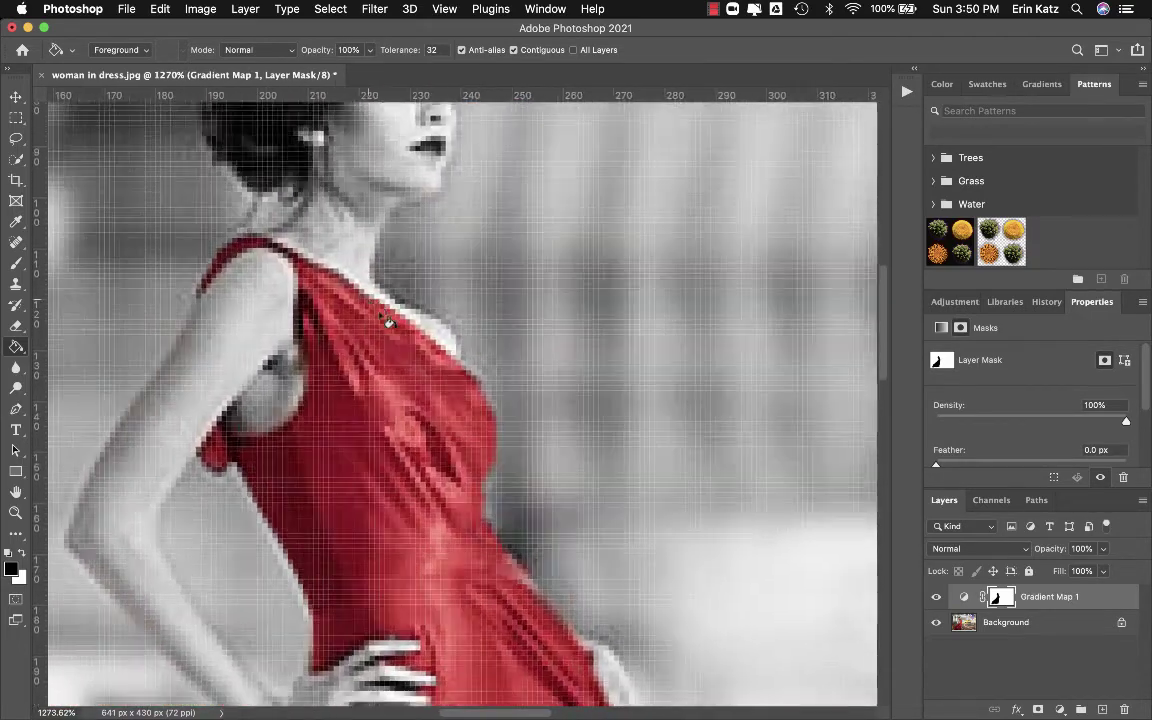
pyautogui.scroll(-5, 382, 322)
pyautogui.scroll(-5, 348, 446)
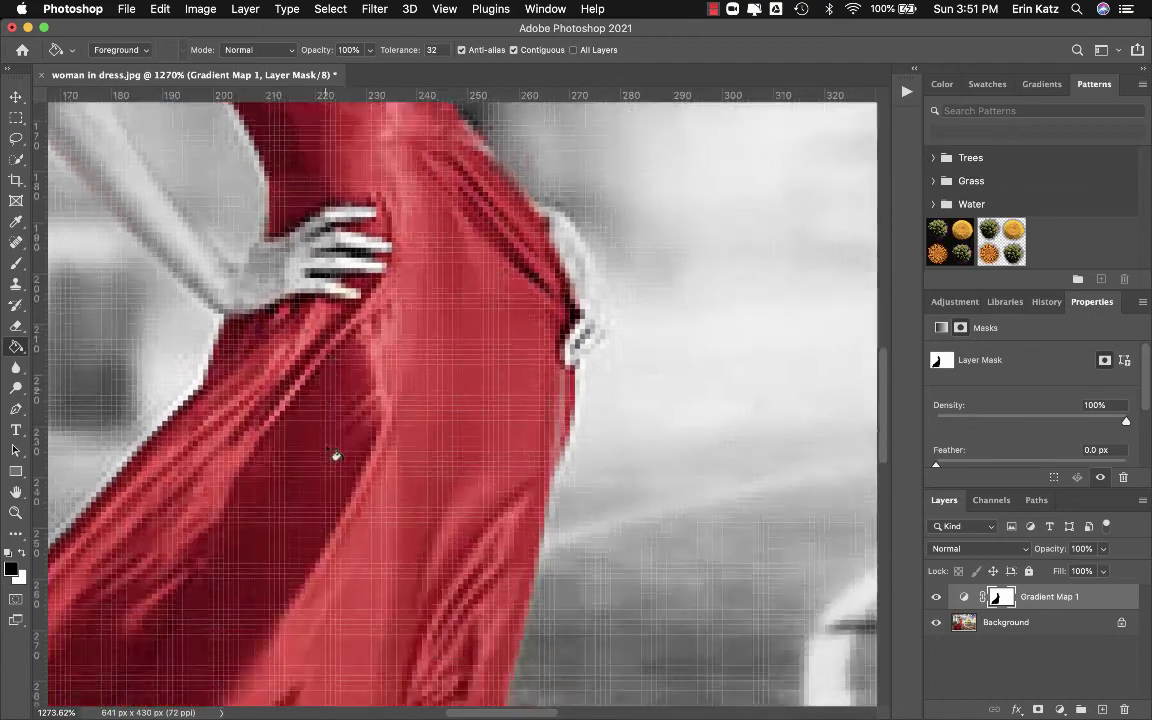
pyautogui.scroll(3, 334, 458)
pyautogui.scroll(-1, 336, 456)
pyautogui.scroll(-10, 336, 456)
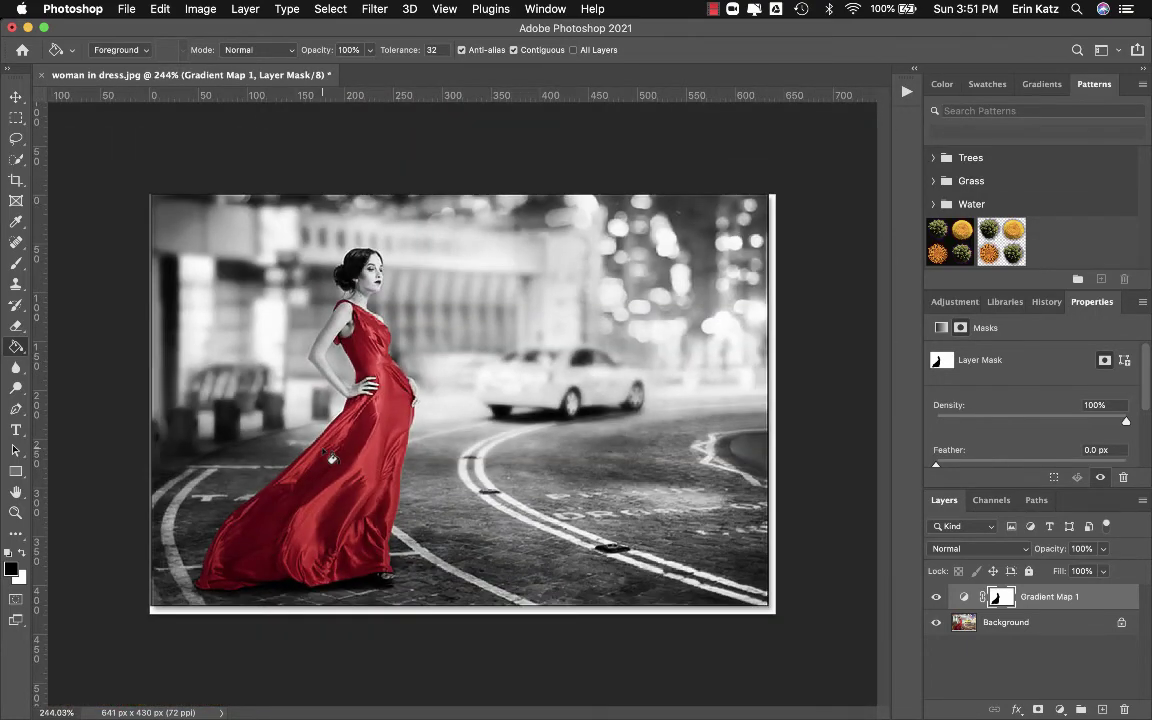
# Paint white with a 2 px brush on the Gradient Map 1 mask over the colored lowest fingertip of the hand on the hip.
pyautogui.scroll(1, 331, 457)
pyautogui.scroll(4, 386, 415)
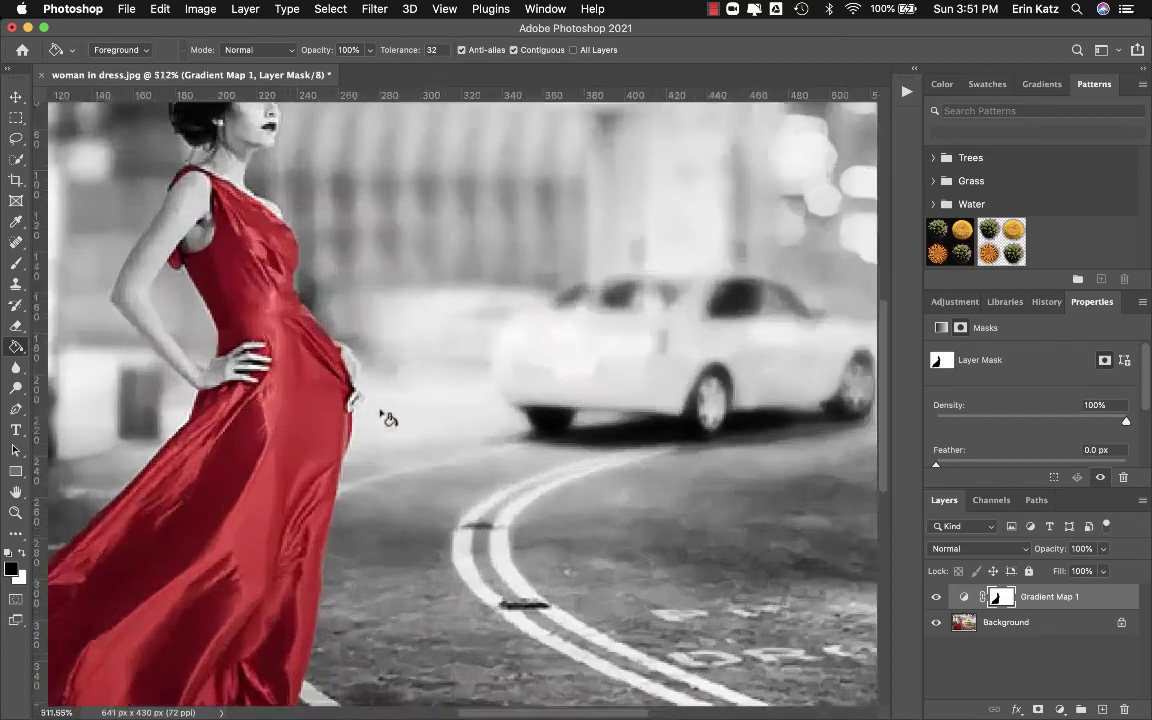
pyautogui.scroll(8, 386, 418)
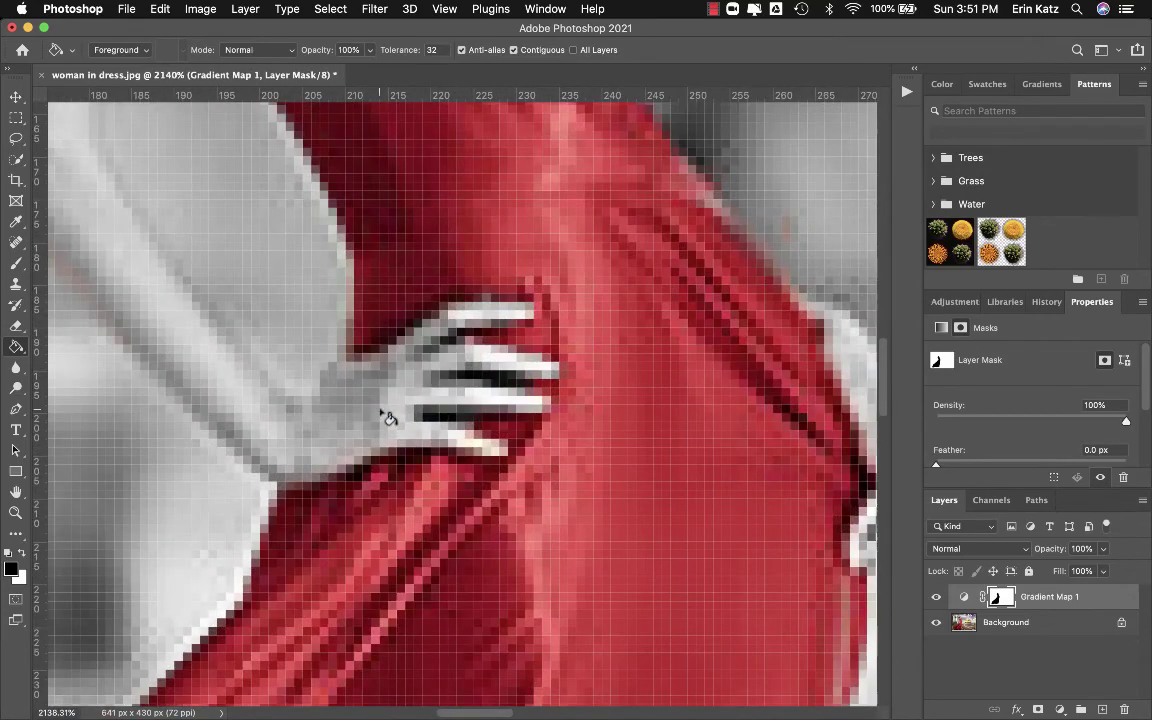
pyautogui.scroll(3, 386, 415)
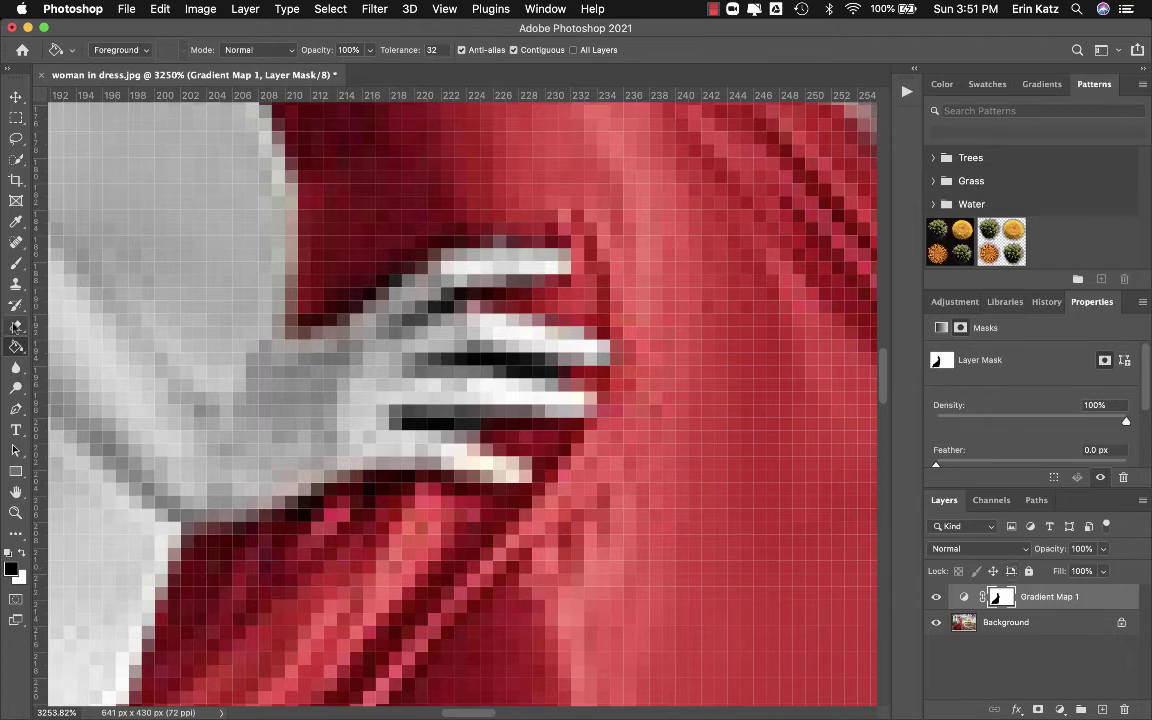
pyautogui.click(15, 265)
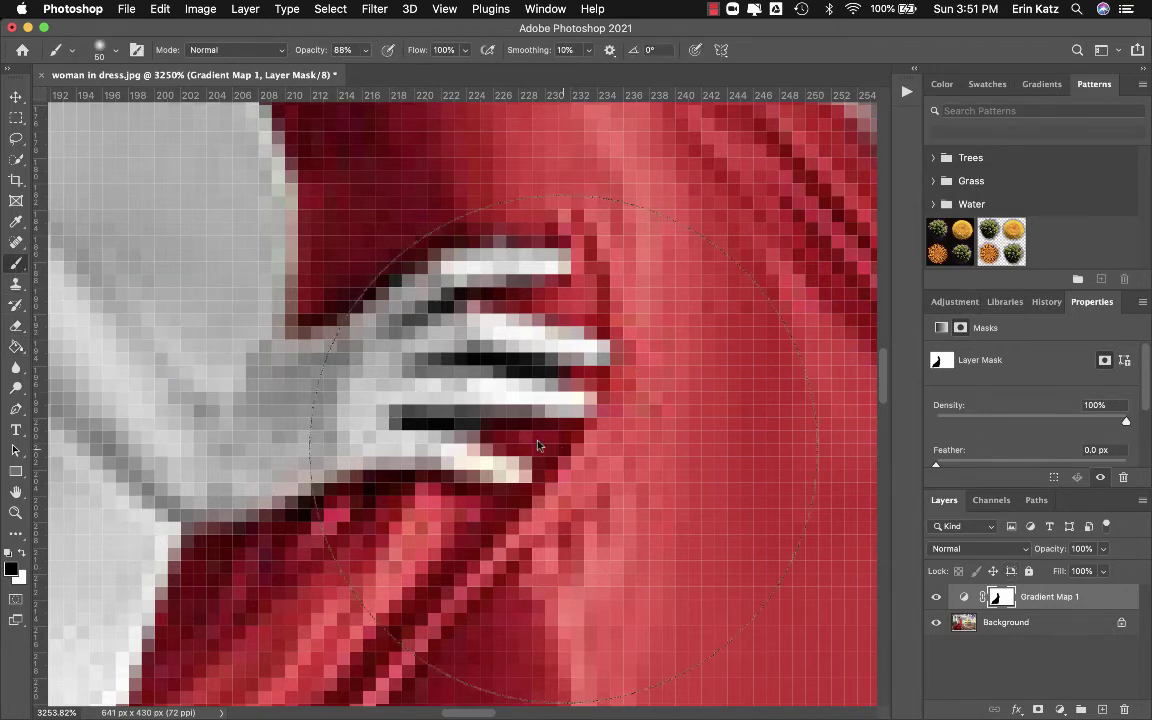
pyautogui.press('[')
pyautogui.press('[')
pyautogui.press('[')
pyautogui.press('[')
pyautogui.press('[')
pyautogui.press('[')
pyautogui.press('[')
pyautogui.press('[')
pyautogui.press('[')
pyautogui.press('[')
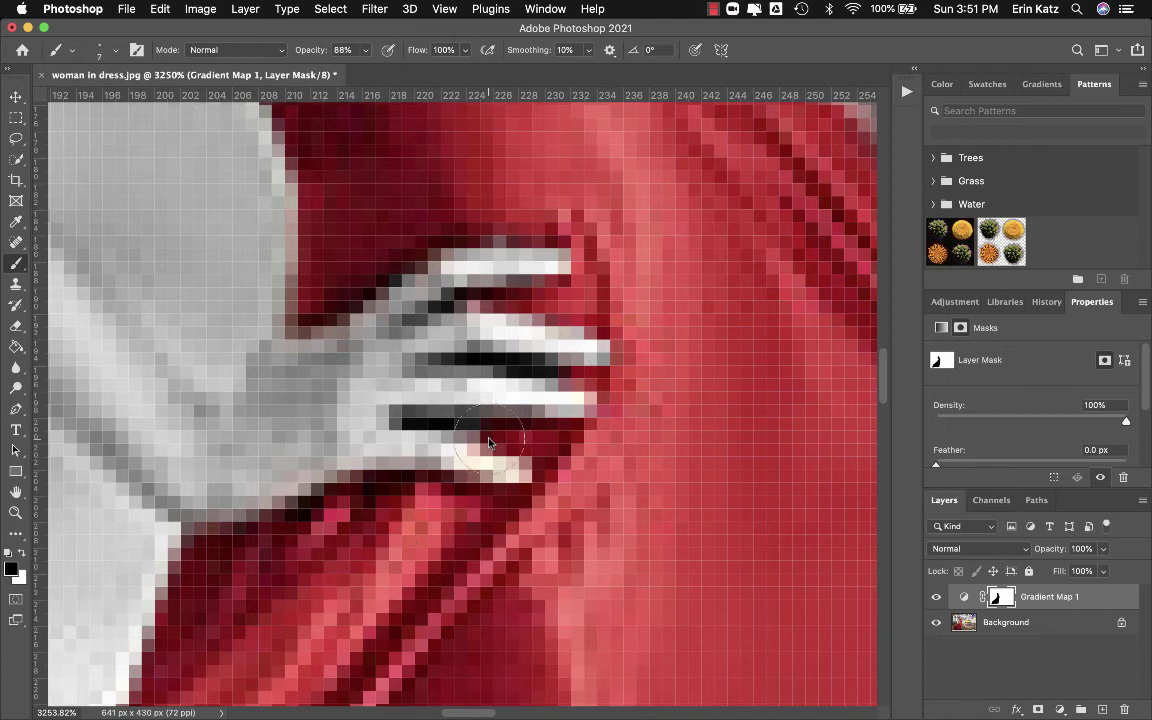
pyautogui.press('[')
pyautogui.press('[')
pyautogui.moveTo(448, 456)
pyautogui.mouseDown()
pyautogui.moveTo(496, 475)
pyautogui.moveTo(459, 476)
pyautogui.mouseUp()
pyautogui.click(22, 556)
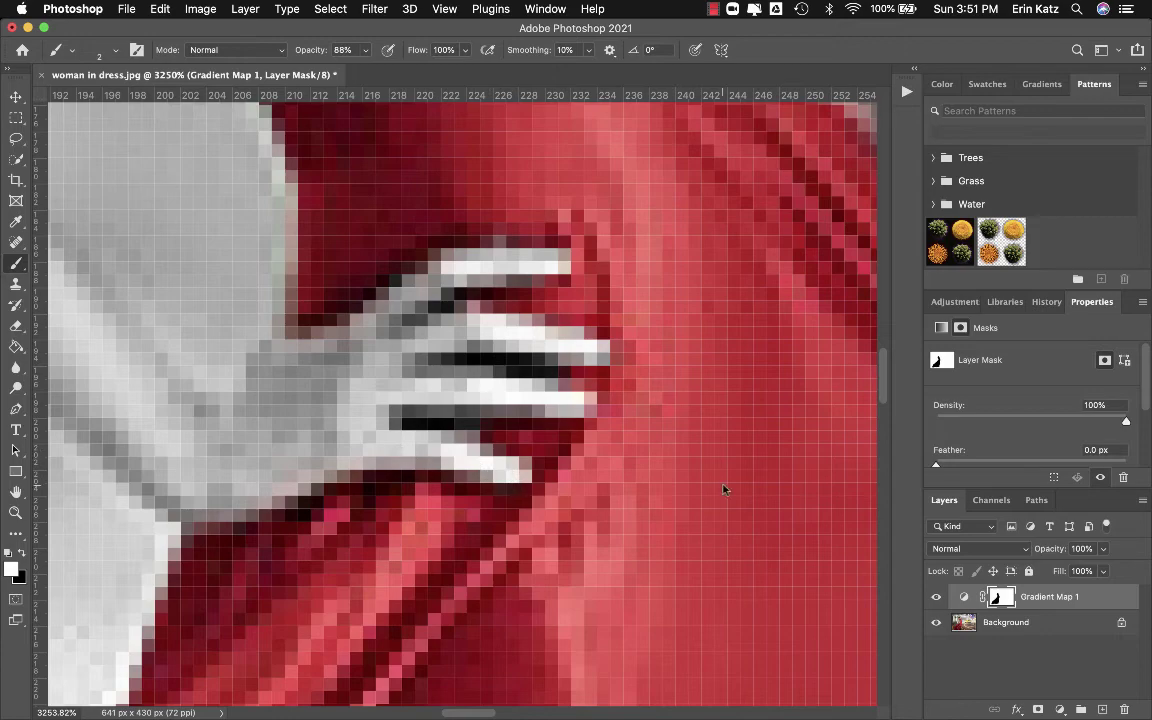
# Try painting black with a 35 px brush on the mask over the road, the car's front and the background around the dress.
pyautogui.scroll(-2, 651, 444)
pyautogui.scroll(-10, 716, 493)
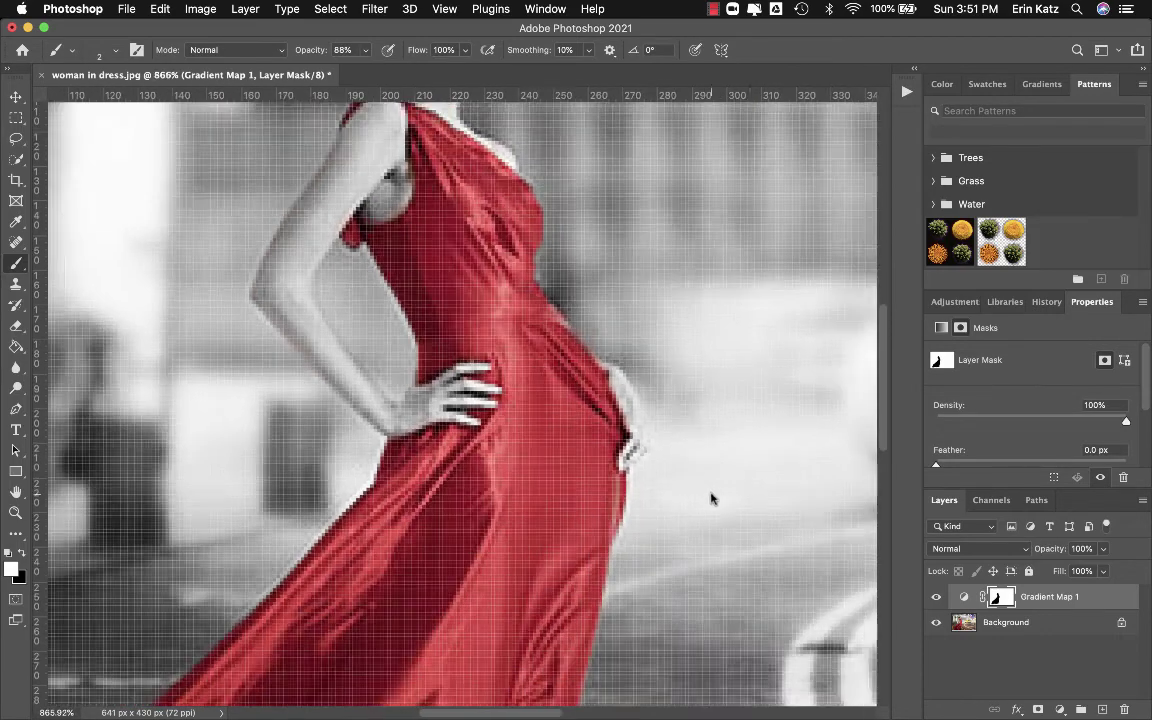
pyautogui.scroll(-2, 712, 497)
pyautogui.scroll(-2, 712, 497)
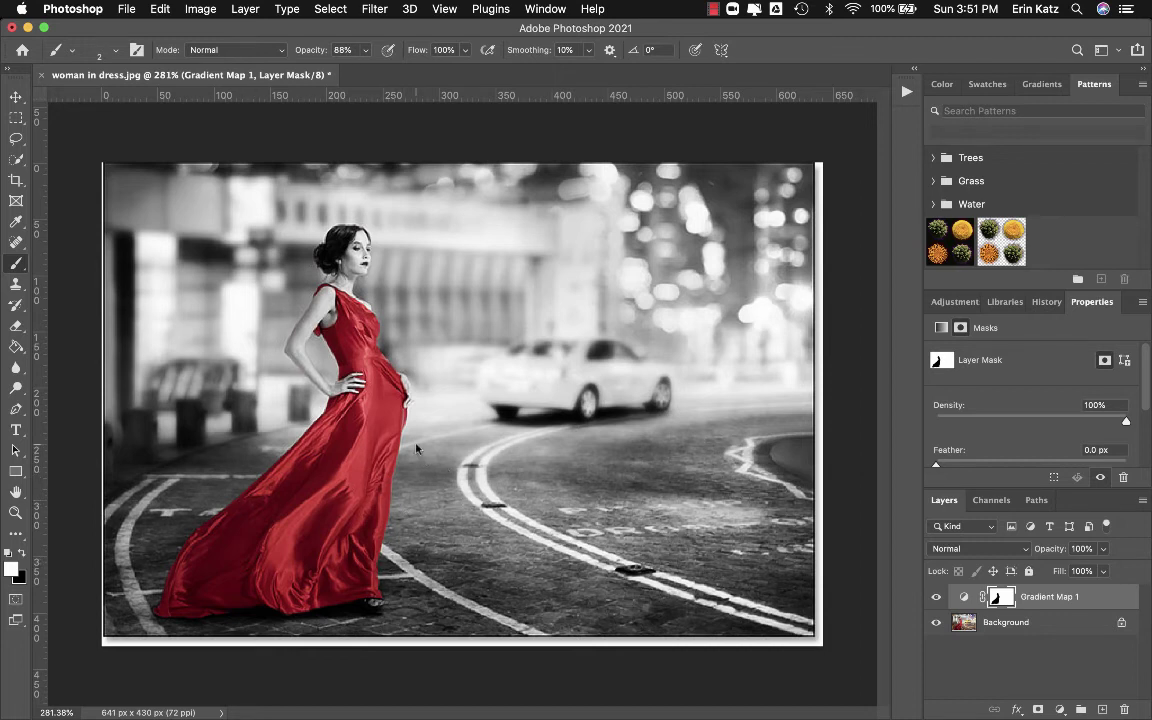
pyautogui.click(16, 551)
pyautogui.press(']')
pyautogui.press(']')
pyautogui.press(']')
pyautogui.moveTo(388, 472); pyautogui.dragTo(517, 489)
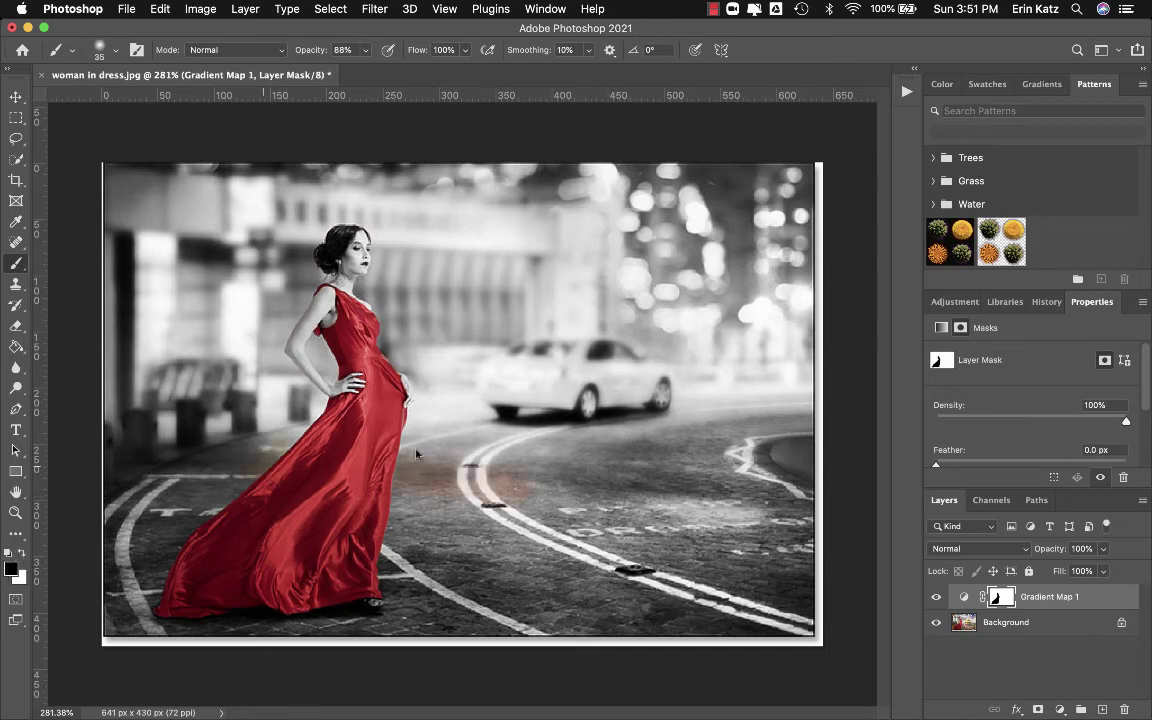
pyautogui.moveTo(540, 392); pyautogui.dragTo(454, 408)
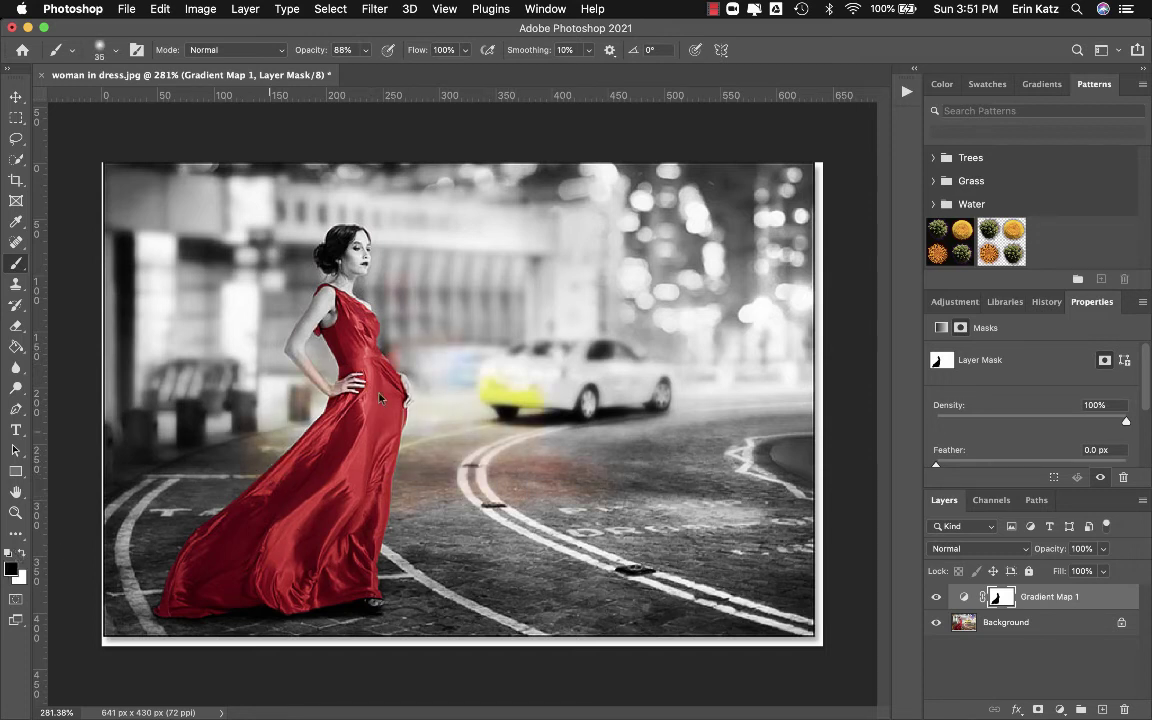
pyautogui.moveTo(384, 246); pyautogui.dragTo(446, 290)
pyautogui.moveTo(385, 555); pyautogui.dragTo(412, 572)
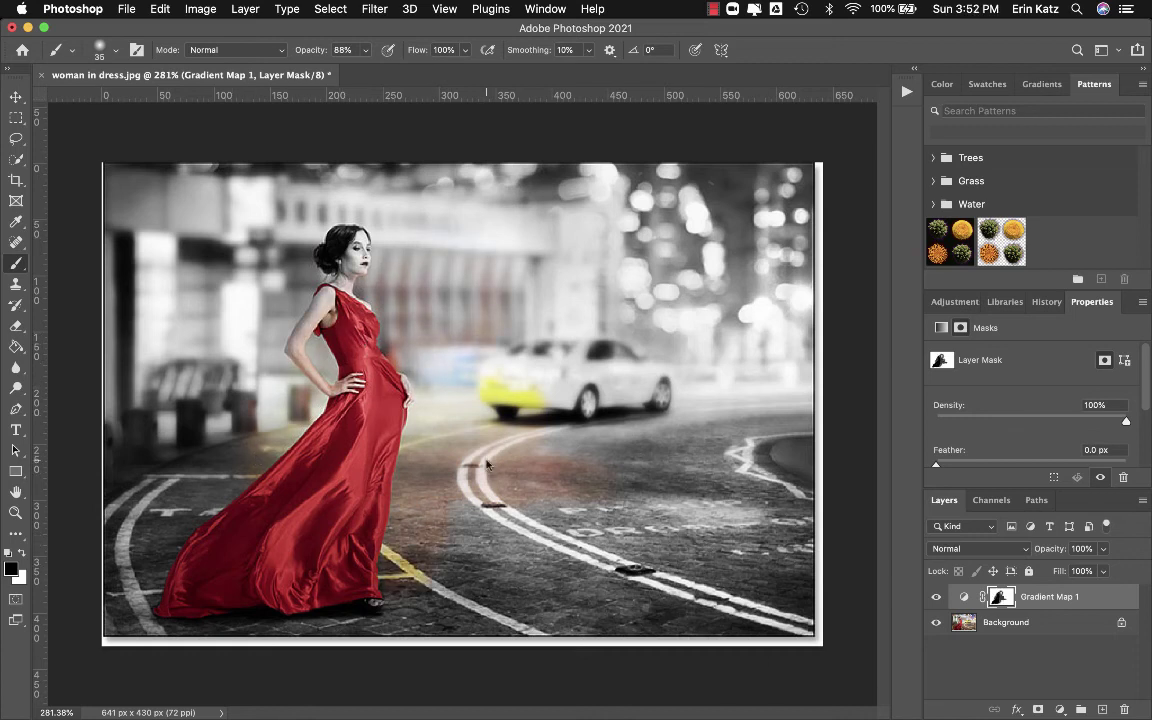
# Undo the black mask strokes around the dress.
pyautogui.press('super+z')
pyautogui.press('super+z')
pyautogui.press('super+z')
# Try painting white across the middle of the dress on the mask, and undo the stroke.
pyautogui.press('x')
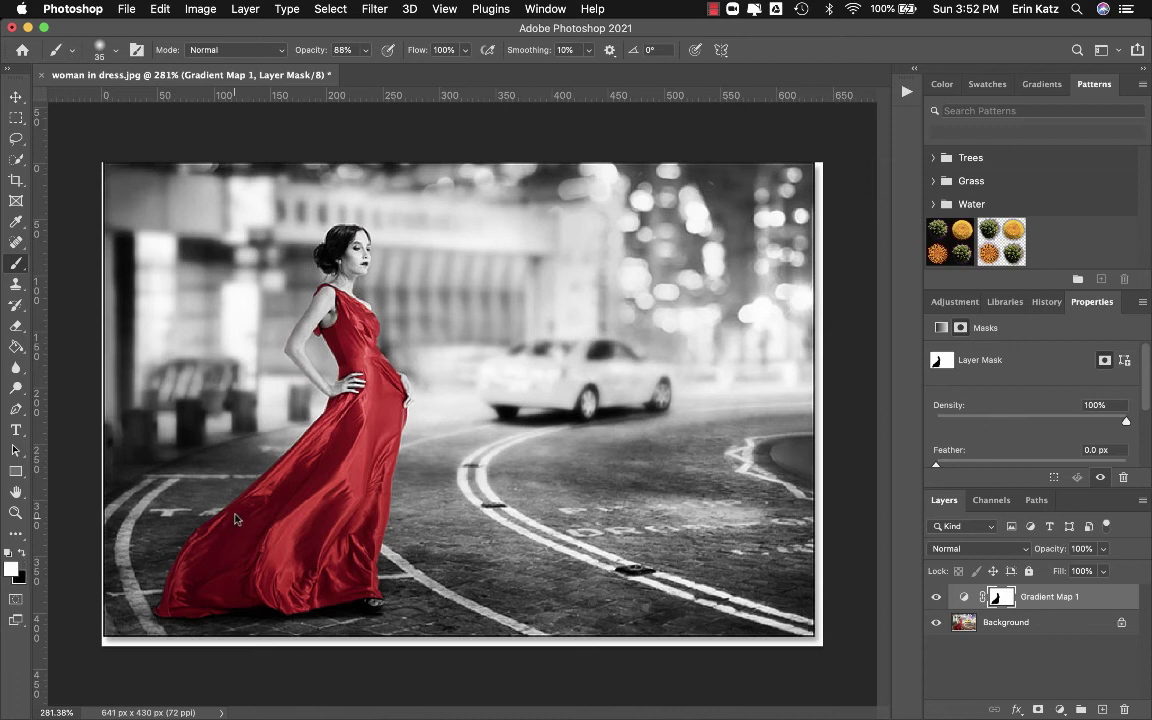
pyautogui.moveTo(236, 518)
pyautogui.mouseDown()
pyautogui.moveTo(418, 441)
pyautogui.moveTo(206, 494)
pyautogui.moveTo(362, 443)
pyautogui.mouseUp()
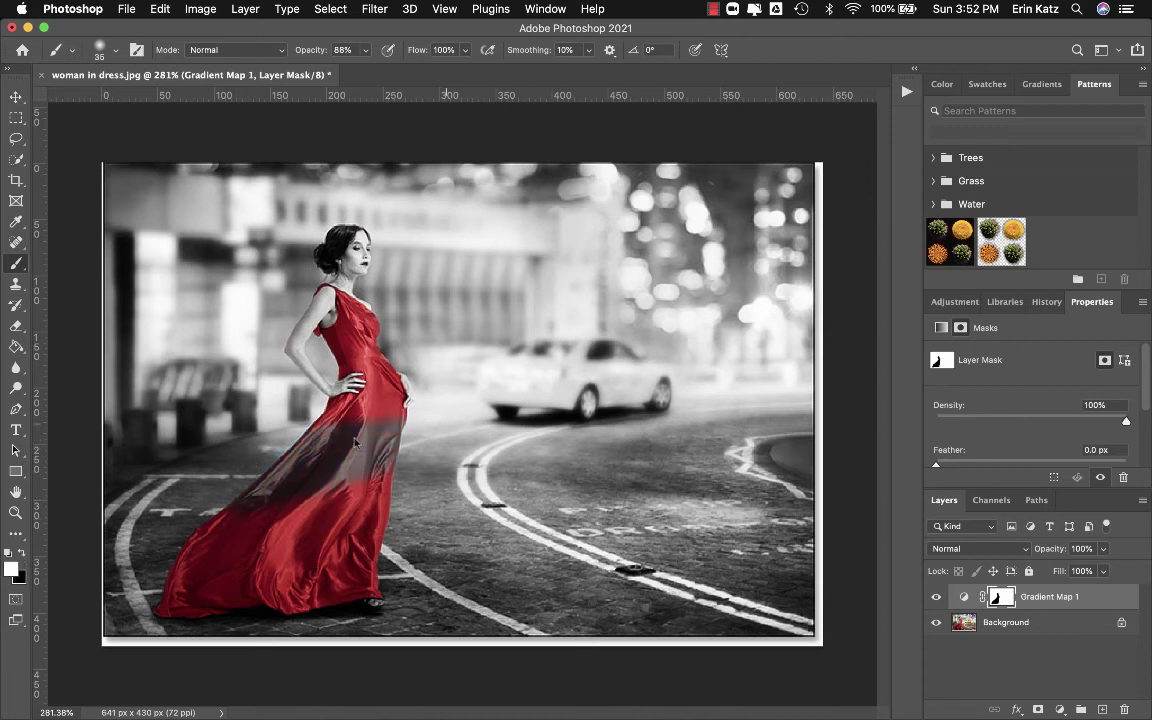
pyautogui.press('super+z')
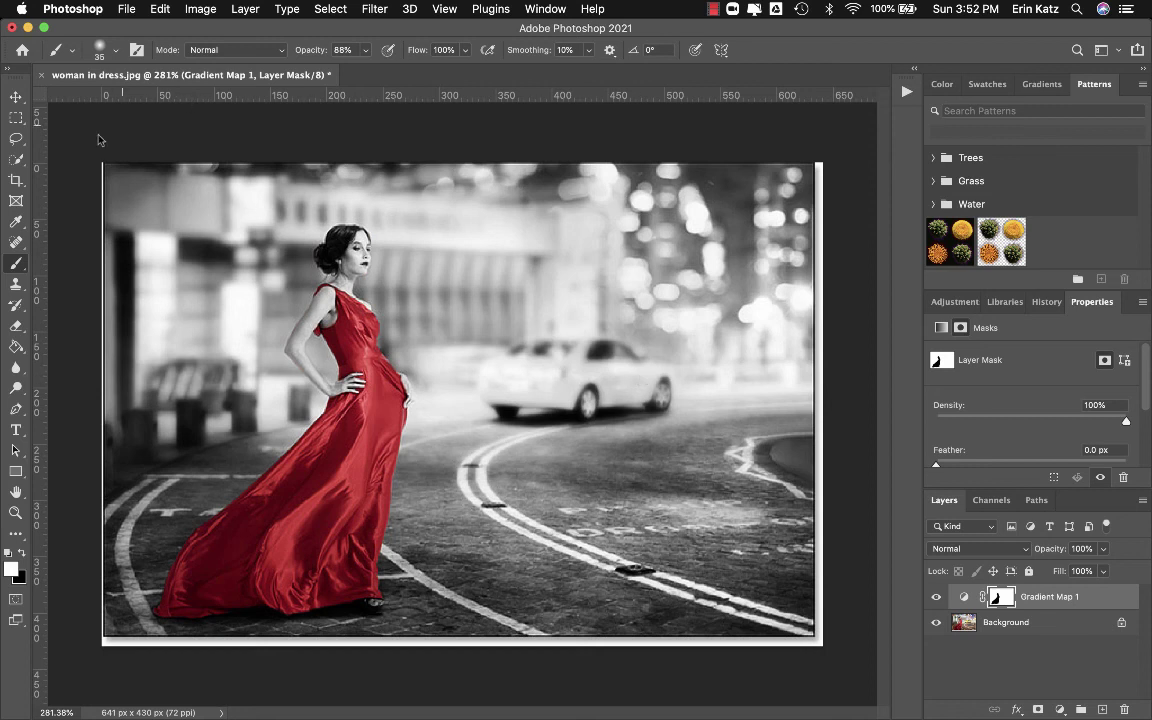
# Switch to the Quick Selection tool.
pyautogui.click(16, 159)
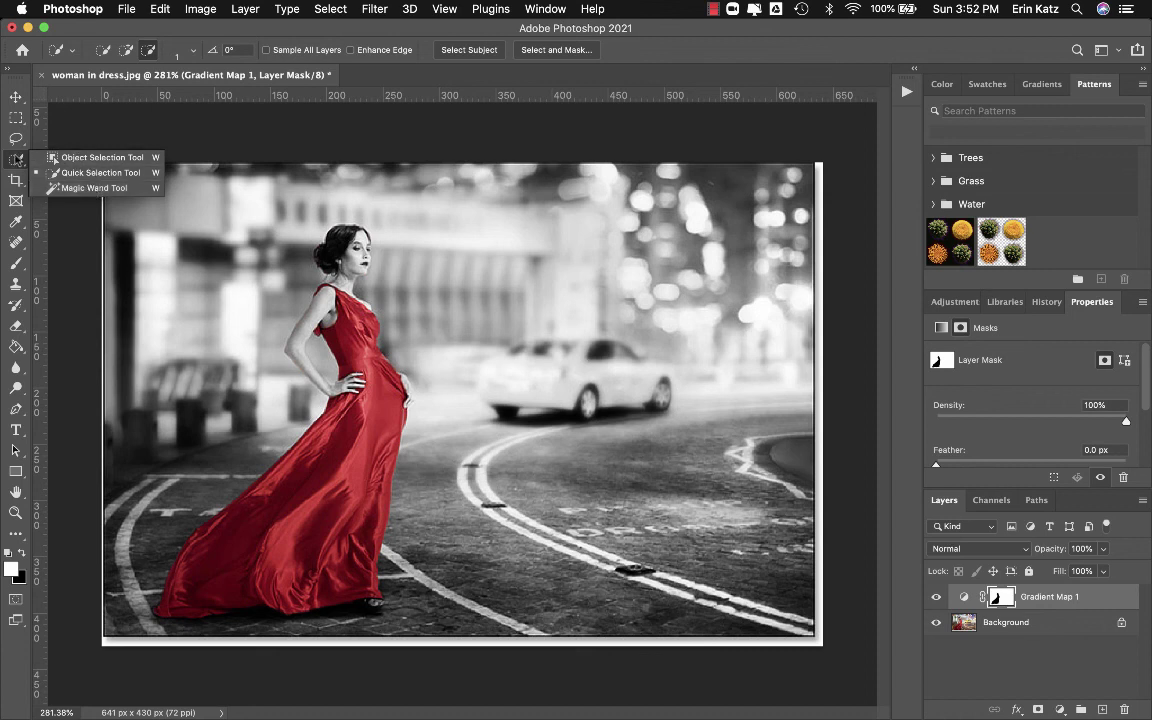
pyautogui.click(16, 159)
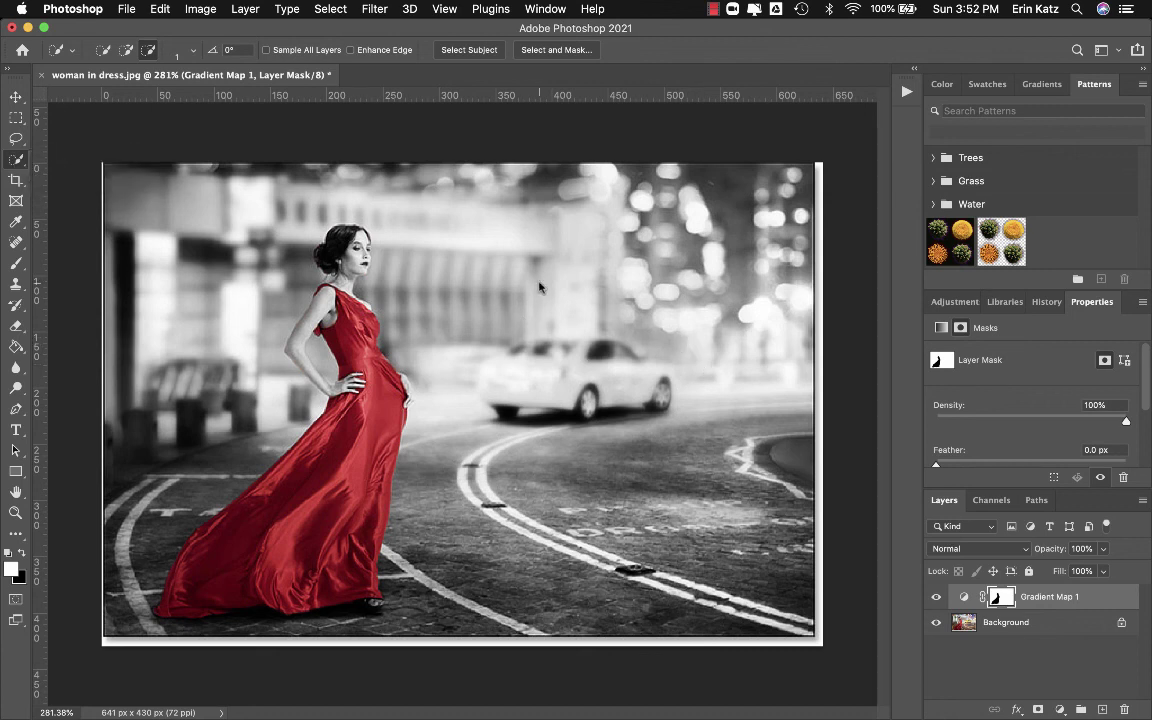